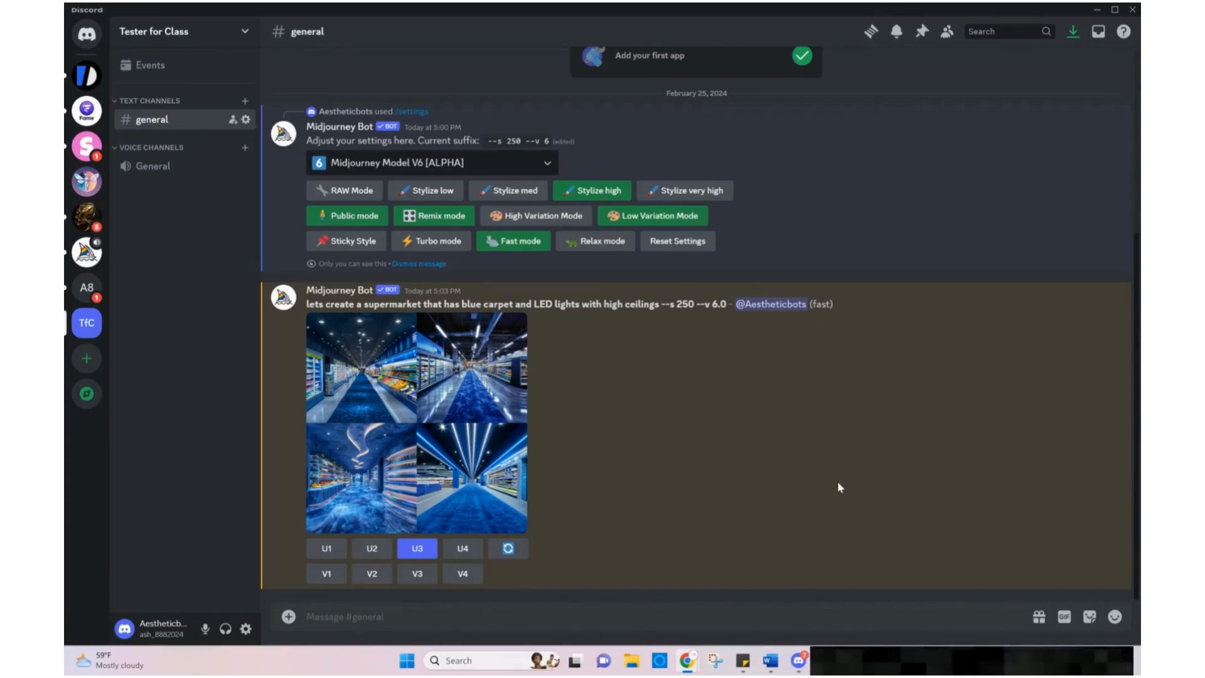
Run the /imagine command with the prompt "create a backyard filled with children playing"
{"action": "left_click", "coordinate": [702, 619]}
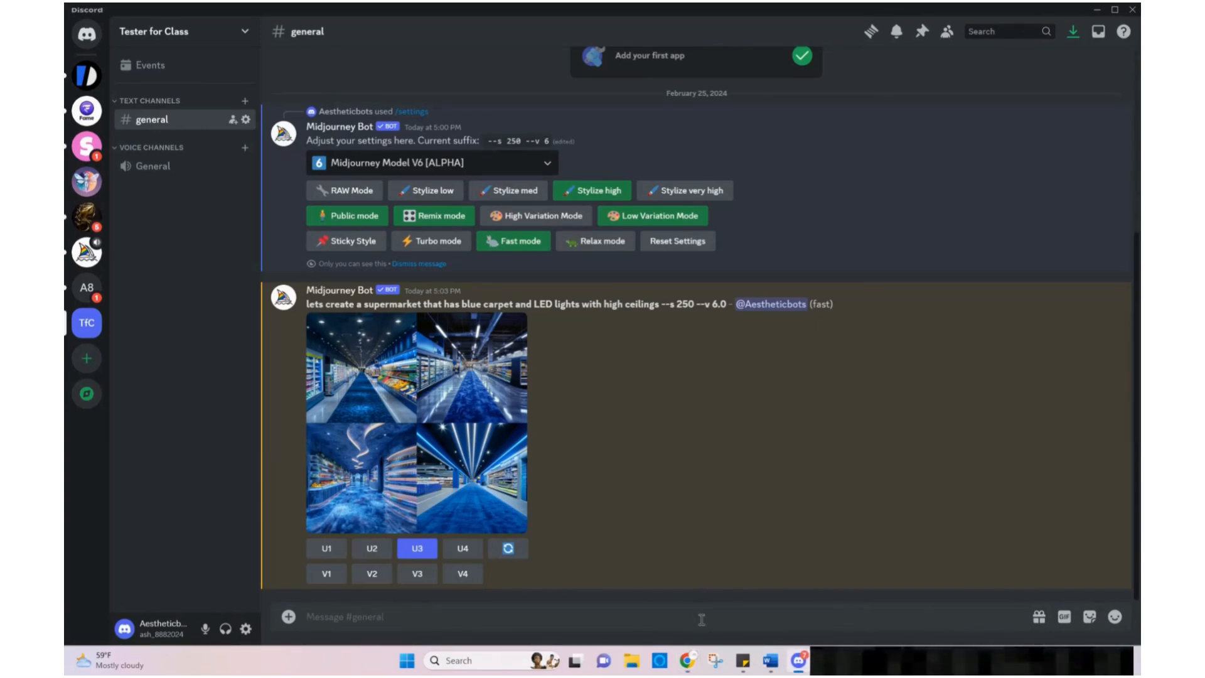
{"action": "type", "text": "/im"}
{"action": "key", "text": "Tab"}
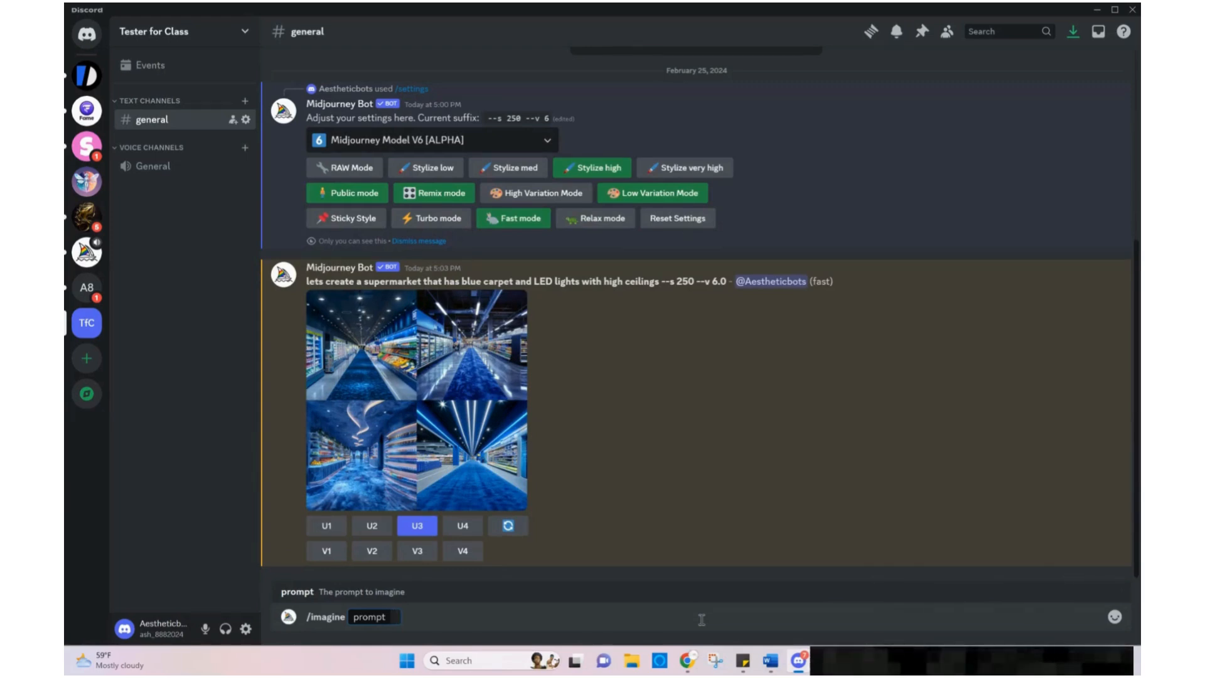
{"action": "type", "text": "create"}
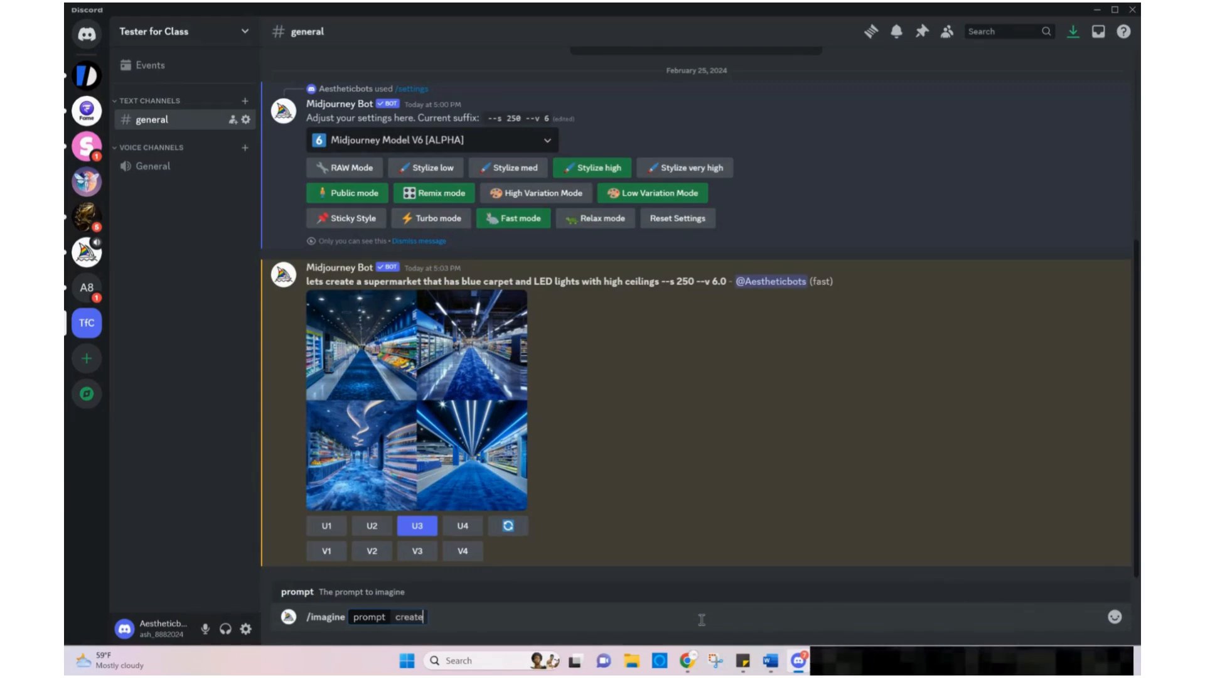
{"action": "type", "text": " a backya"}
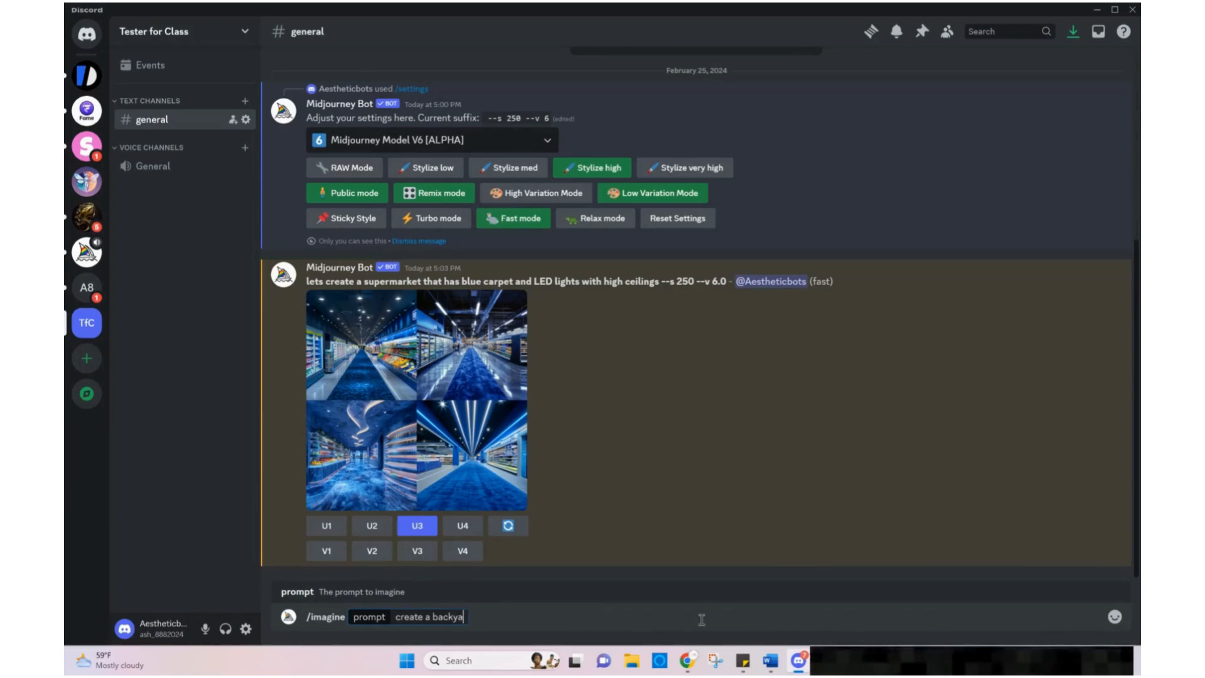
{"action": "type", "text": "rd filled "}
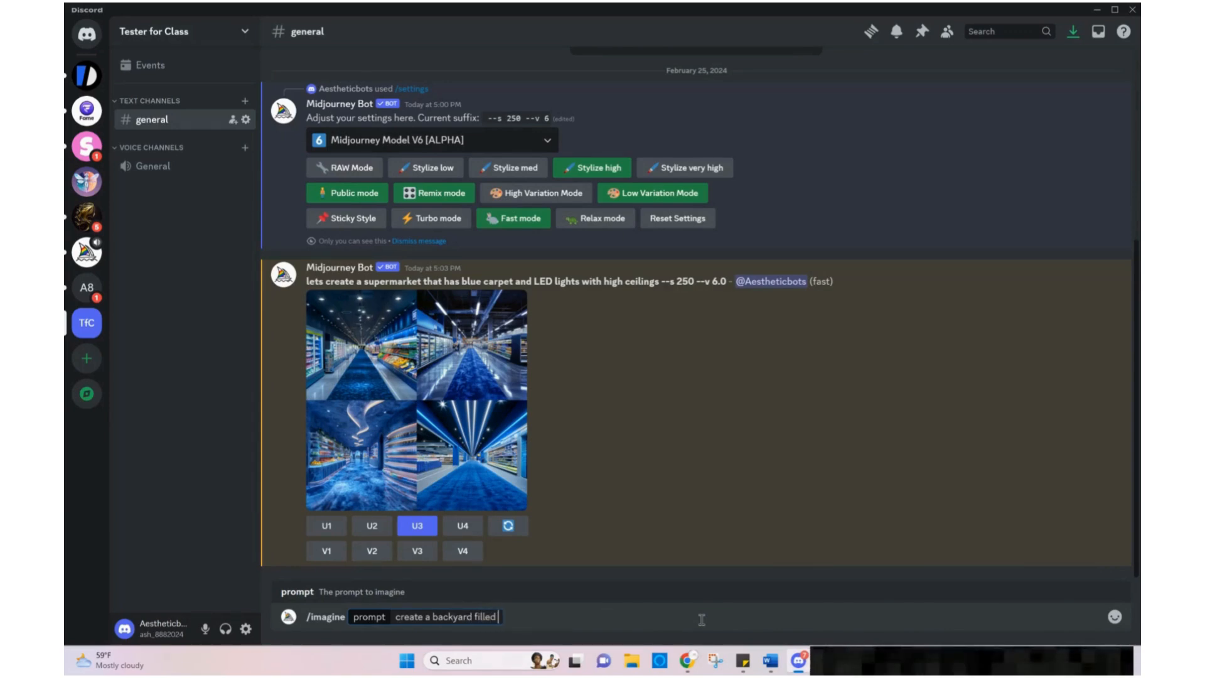
{"action": "type", "text": "with child"}
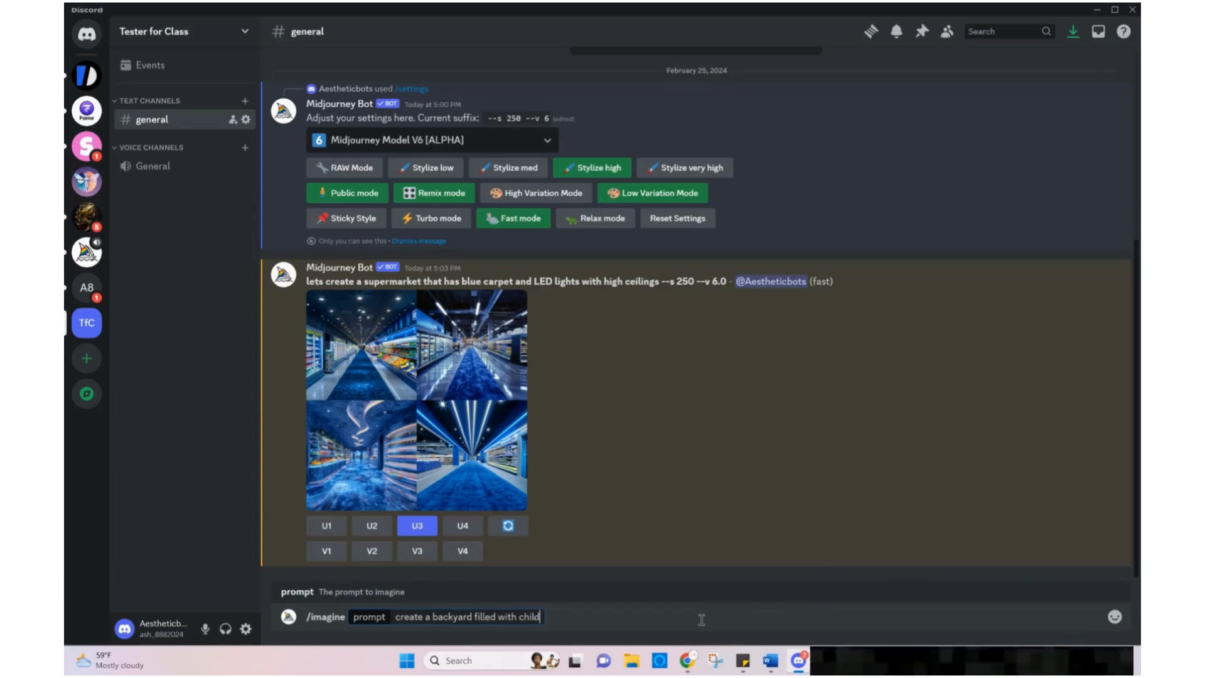
{"action": "type", "text": "ren "}
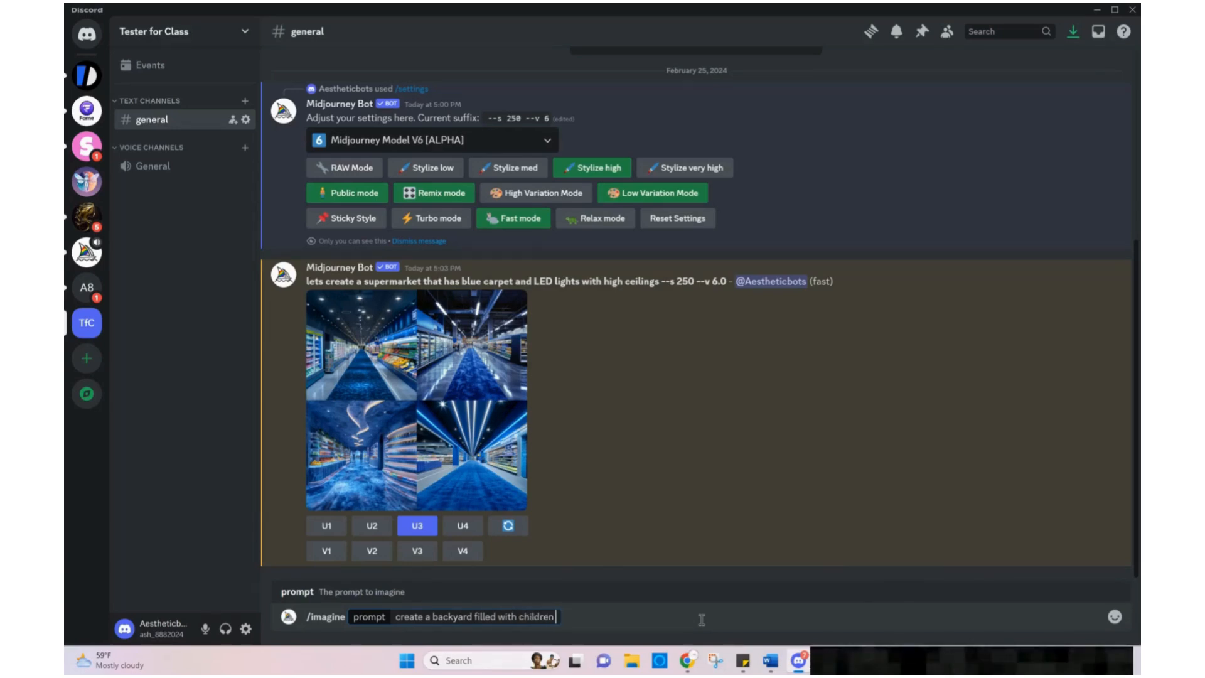
{"action": "type", "text": "playing"}
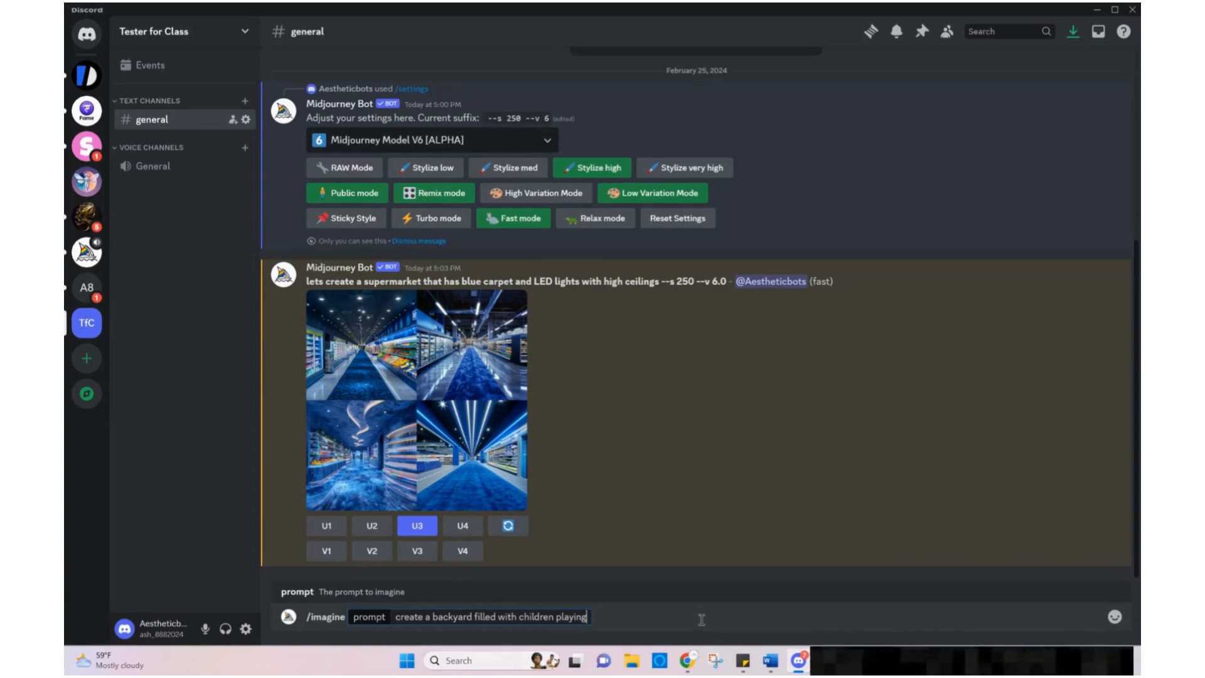
{"action": "key", "text": "Return"}
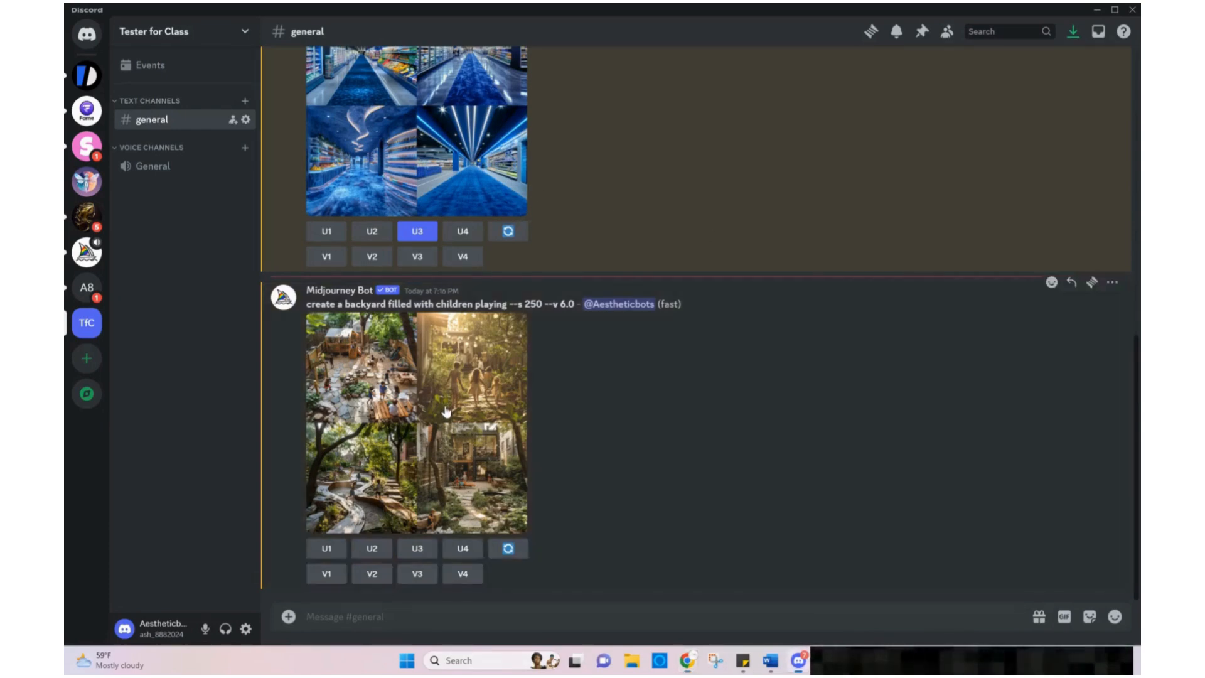
Preview the generated backyard grid enlarged, then upscale the fourth image
{"action": "left_click", "coordinate": [445, 411]}
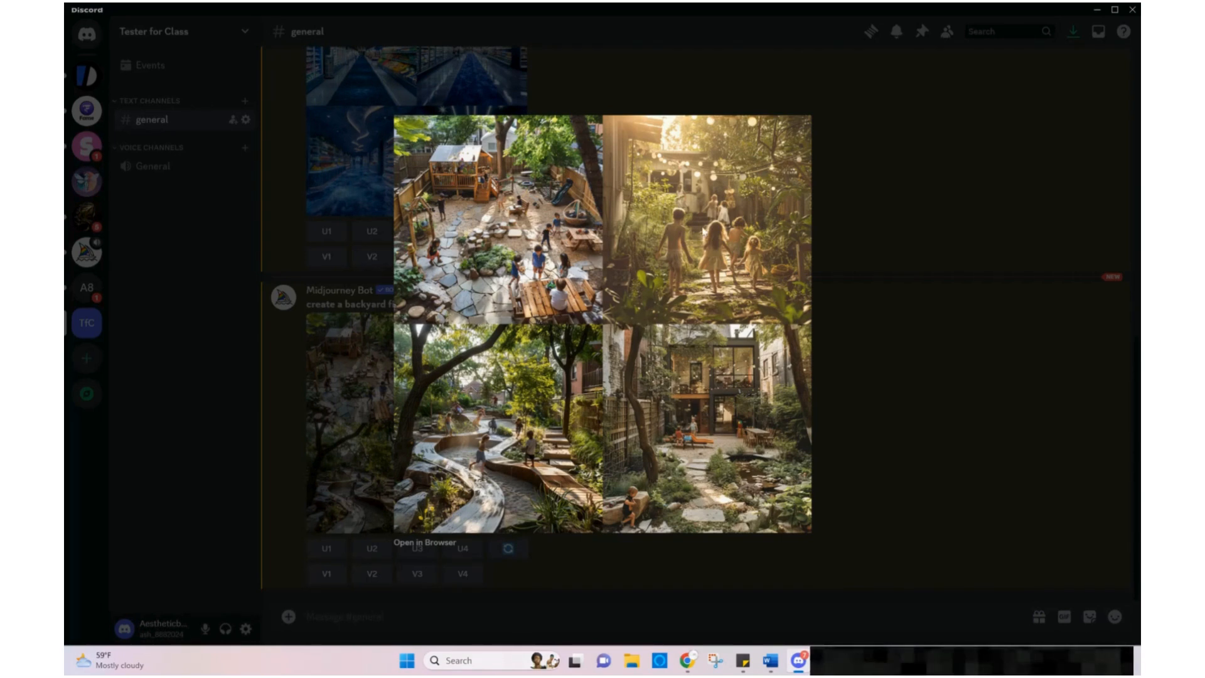
{"action": "left_click", "coordinate": [906, 438]}
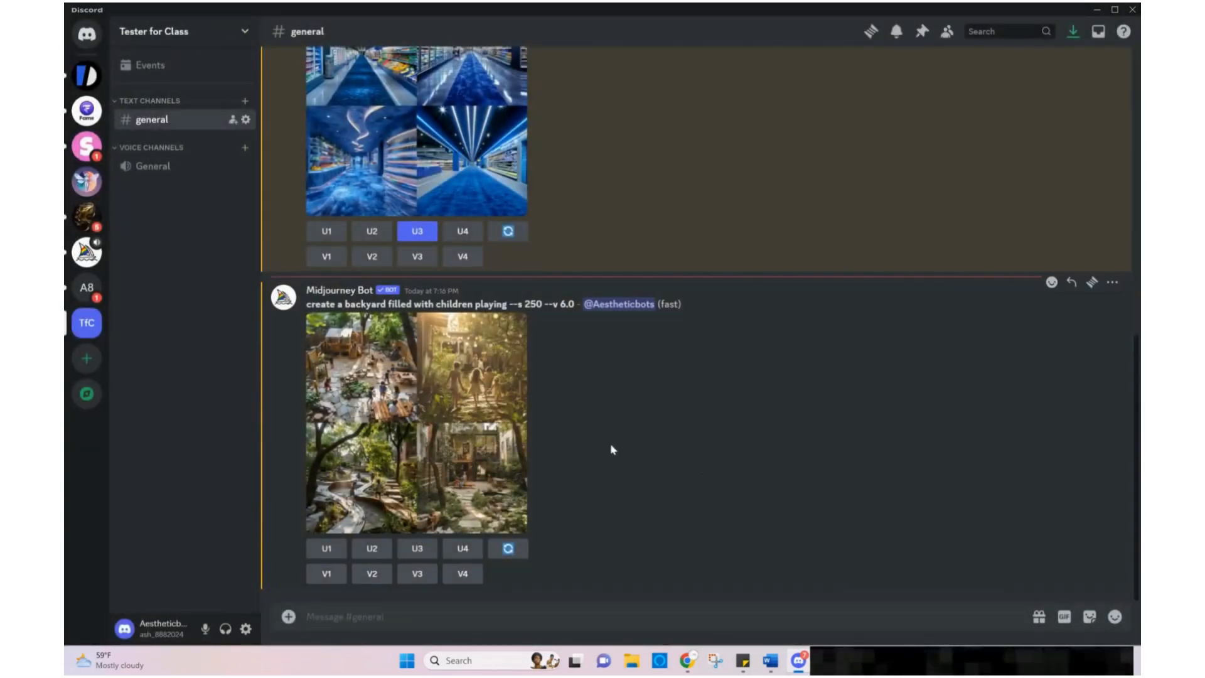
{"action": "left_click", "coordinate": [463, 549]}
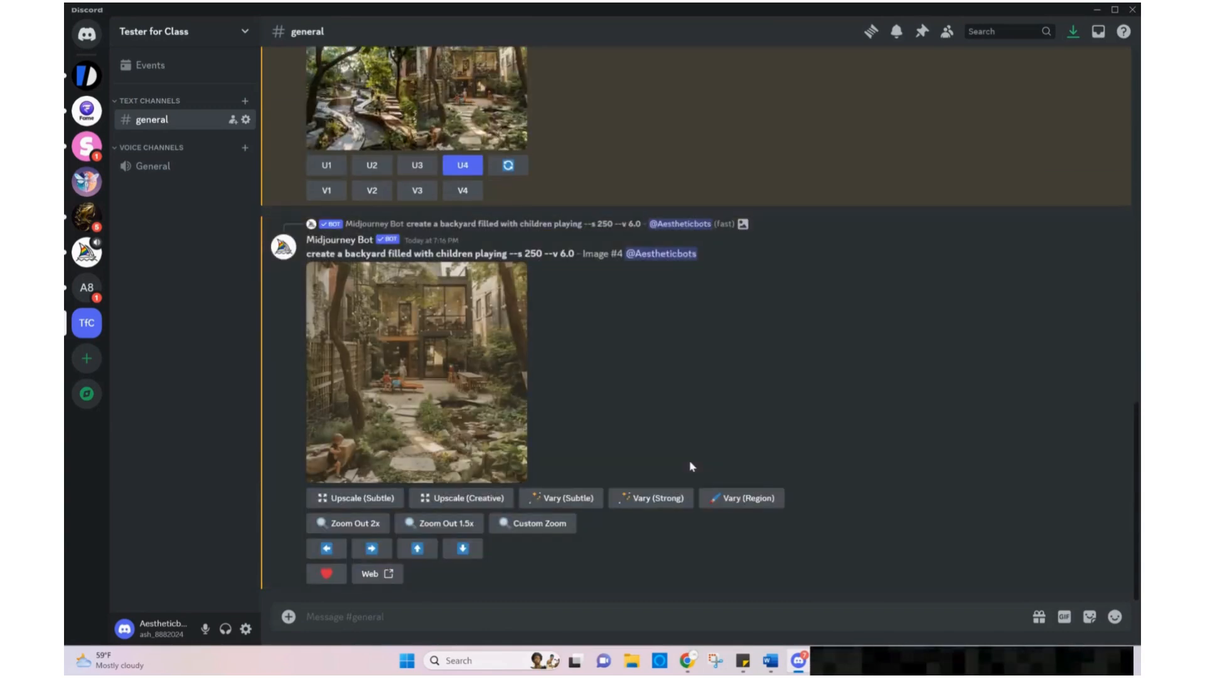
Preview the upscaled fourth image, then zoom it out by 2x
{"action": "left_click", "coordinate": [467, 426]}
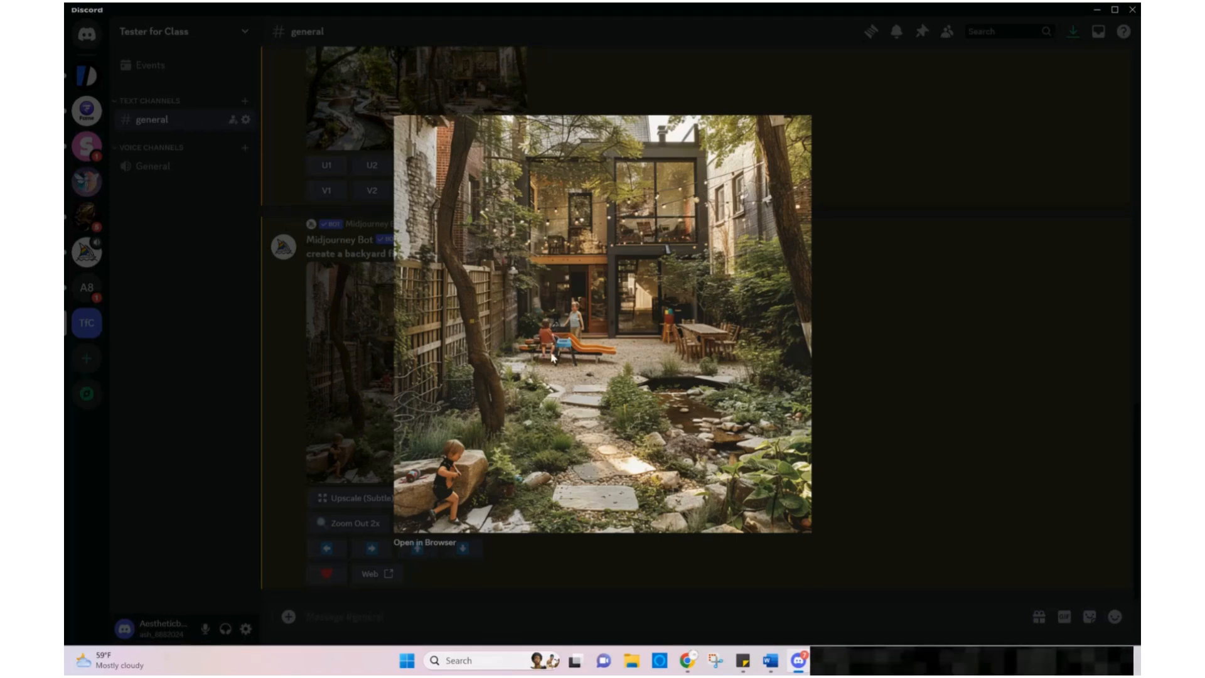
{"action": "left_click", "coordinate": [909, 380]}
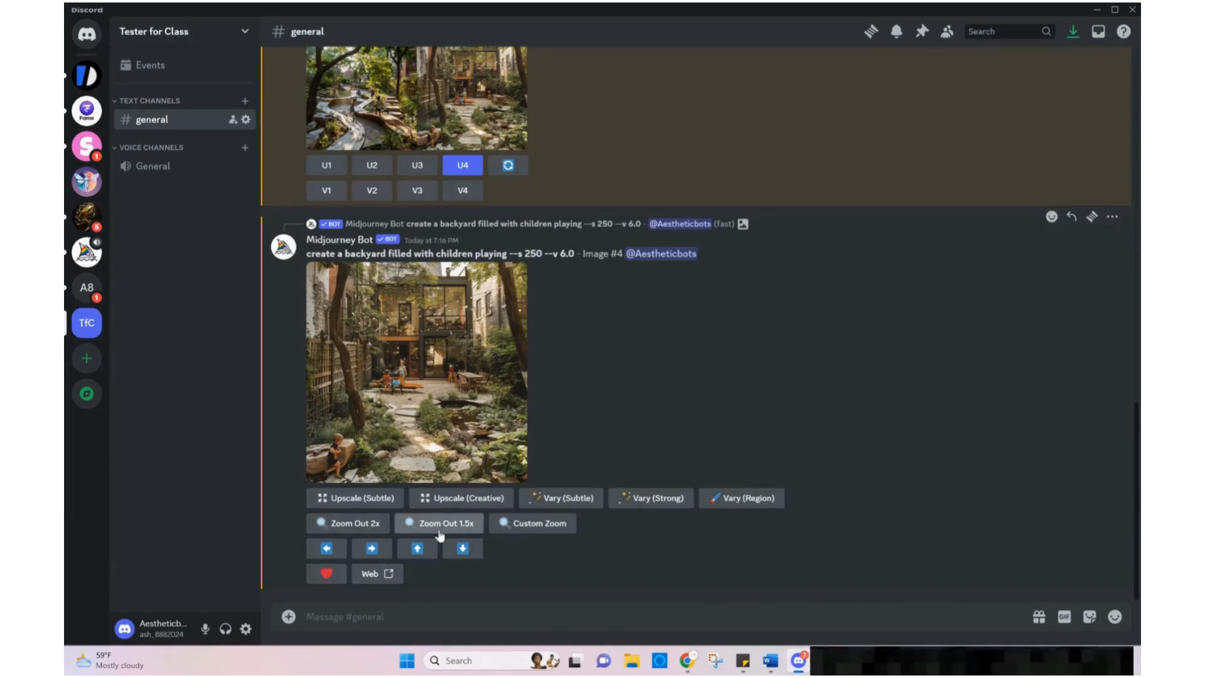
{"action": "left_click", "coordinate": [365, 530]}
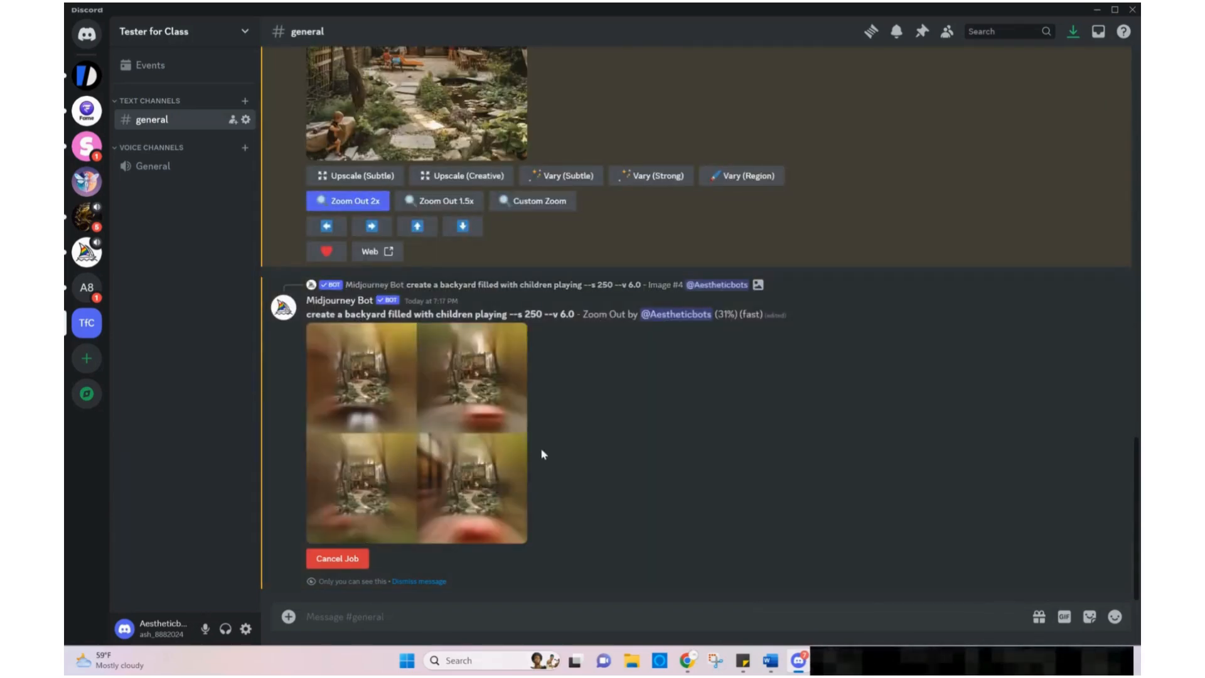
Examine the zoomed-out backyard grid by scrolling through the channel and previewing the images enlarged
{"action": "scroll", "coordinate": [524, 438], "scroll_direction": "up", "scroll_amount": 1}
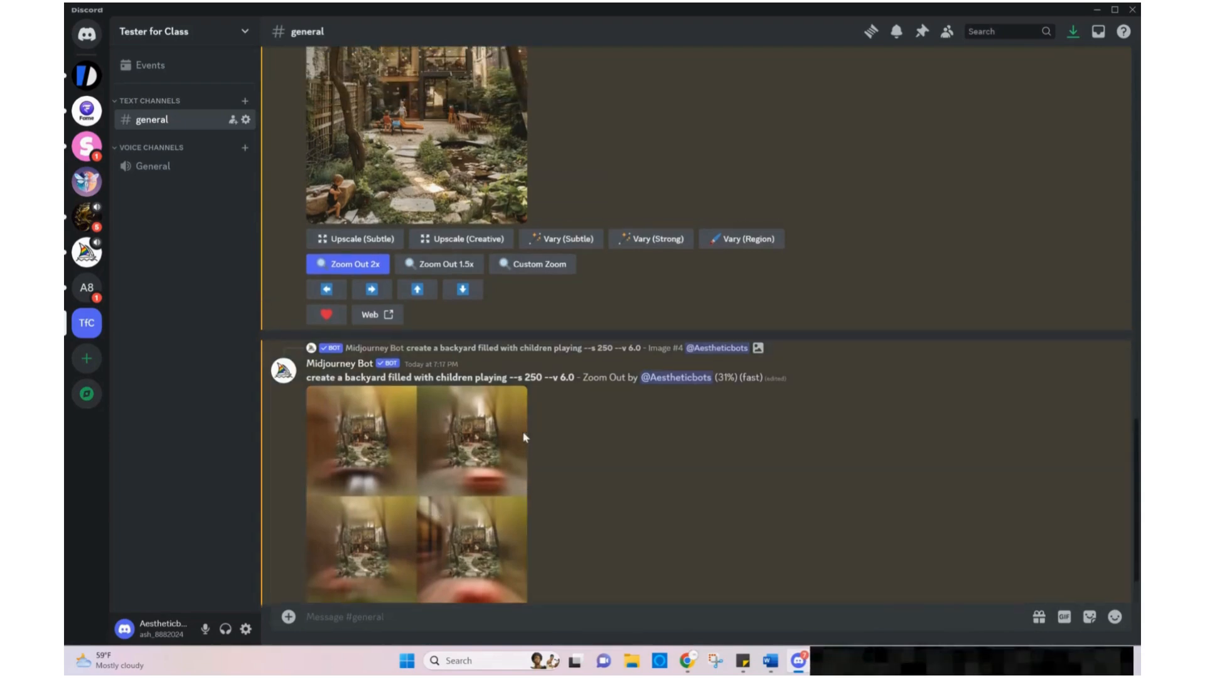
{"action": "scroll", "coordinate": [525, 437], "scroll_direction": "up", "scroll_amount": 1}
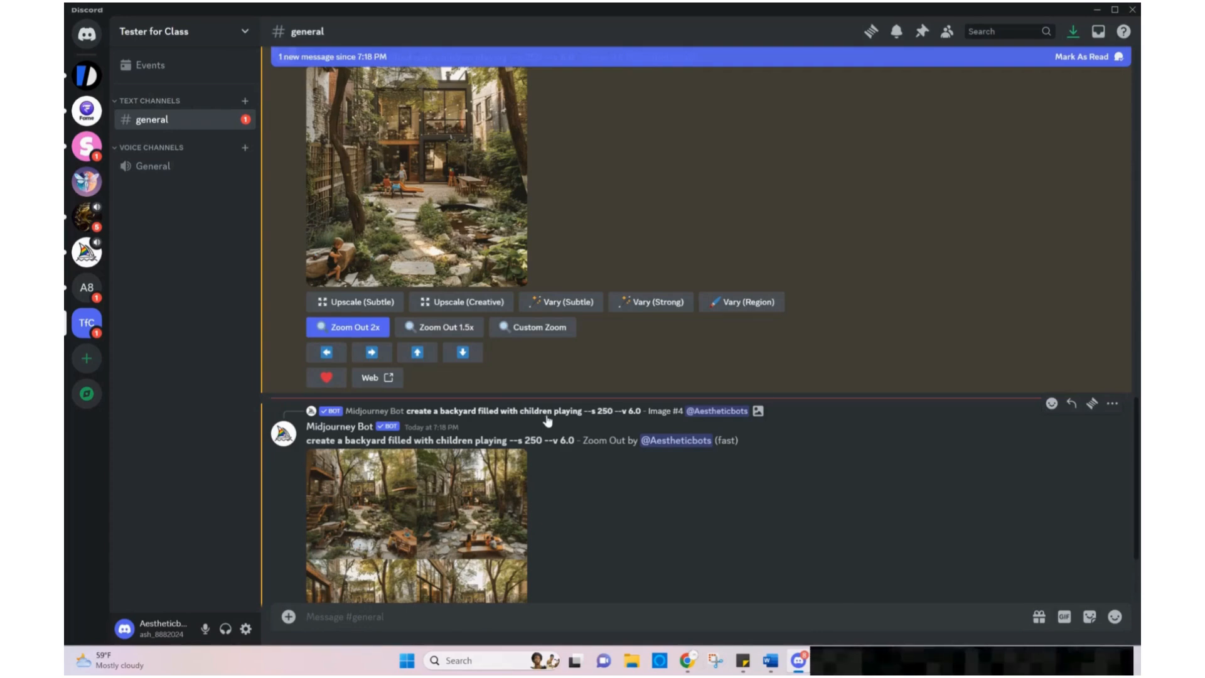
{"action": "scroll", "coordinate": [559, 408], "scroll_direction": "down", "scroll_amount": 3}
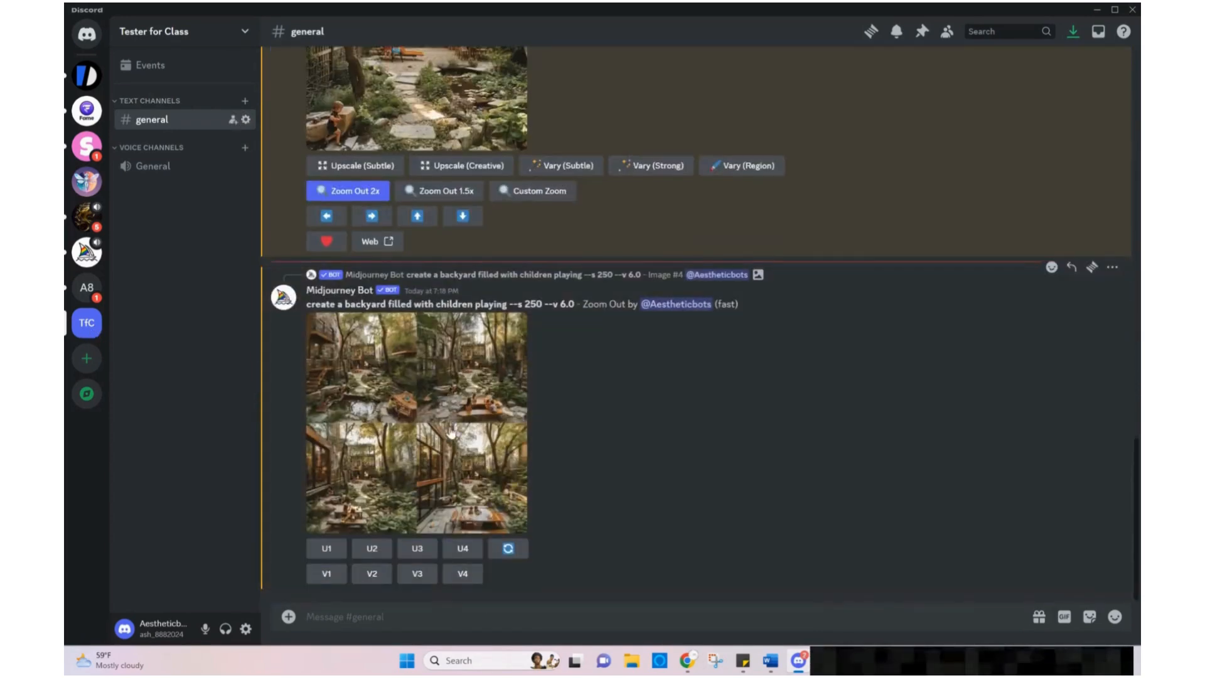
{"action": "scroll", "coordinate": [487, 412], "scroll_direction": "up", "scroll_amount": 3}
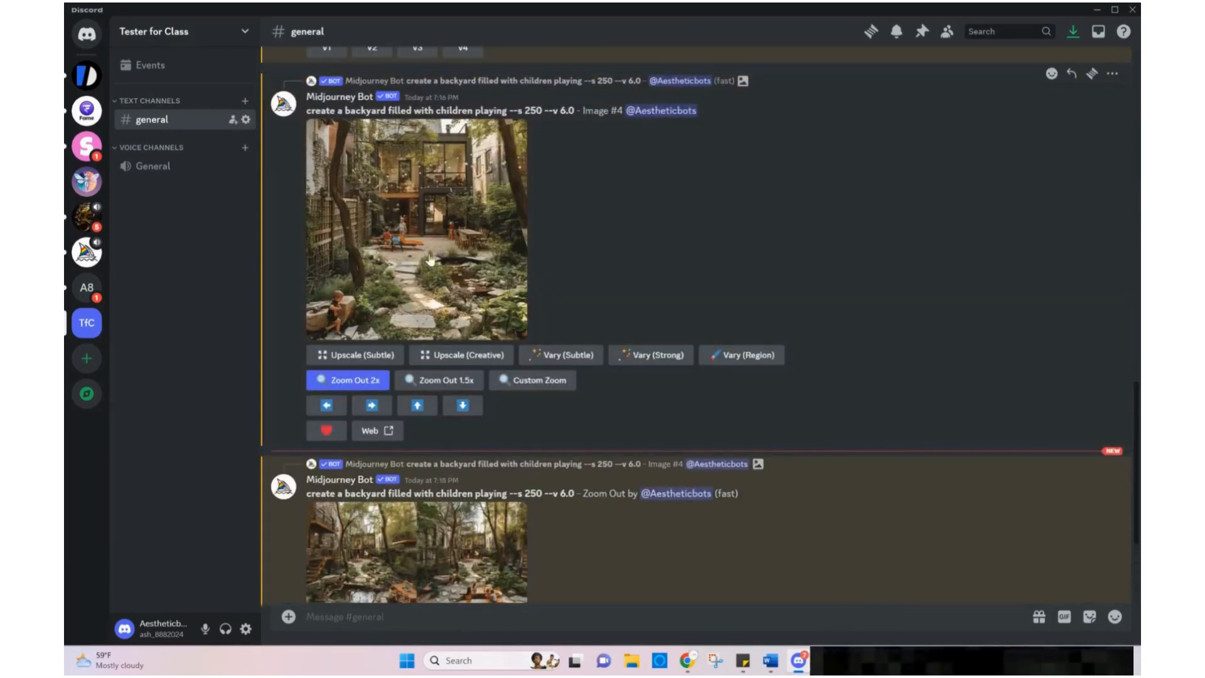
{"action": "scroll", "coordinate": [482, 342], "scroll_direction": "down", "scroll_amount": 2}
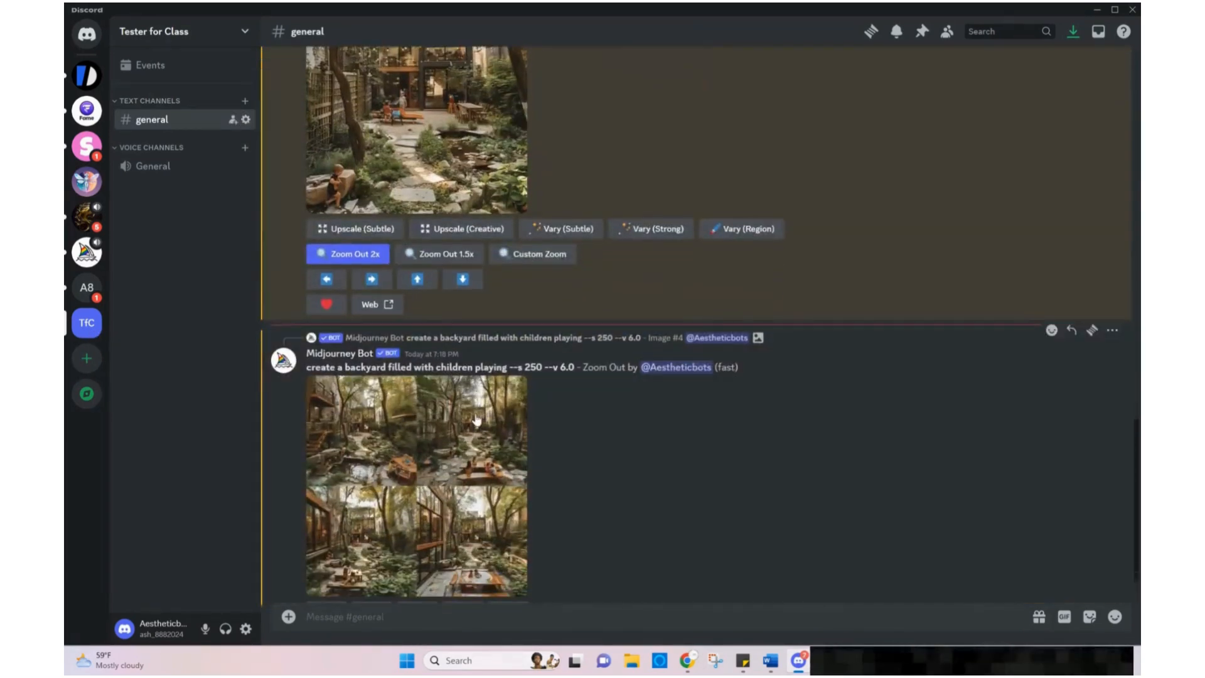
{"action": "left_click", "coordinate": [463, 443]}
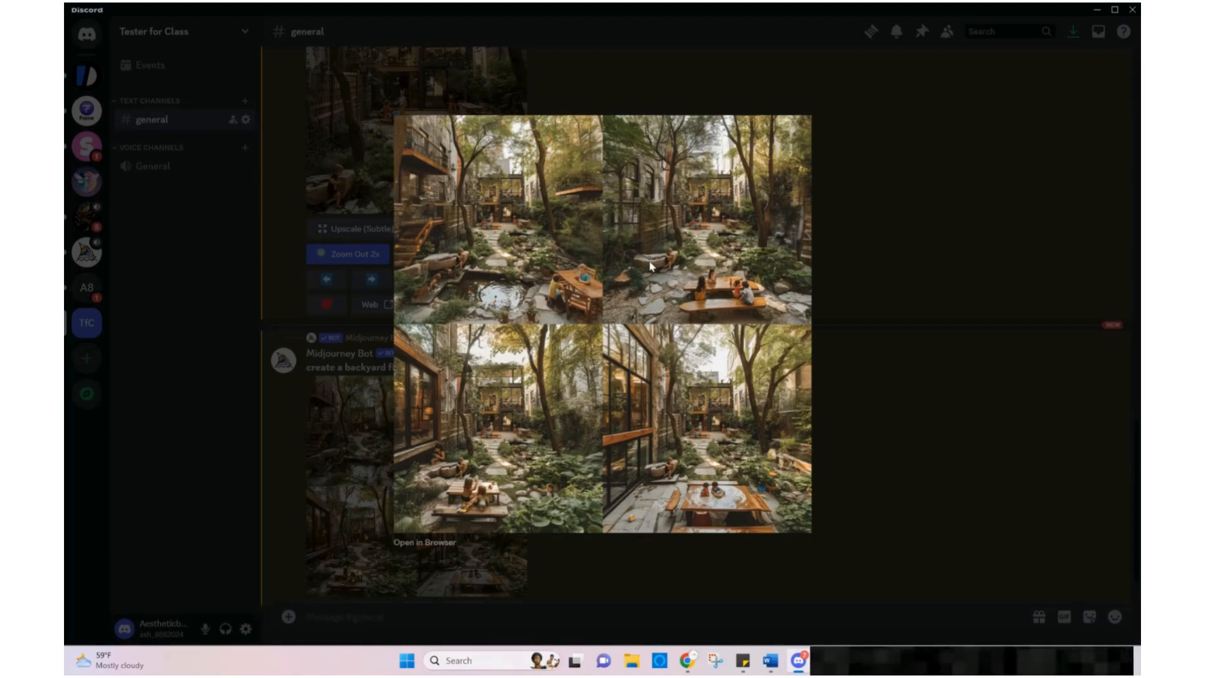
{"action": "left_click", "coordinate": [819, 262]}
{"action": "scroll", "coordinate": [328, 157], "scroll_direction": "up", "scroll_amount": 2}
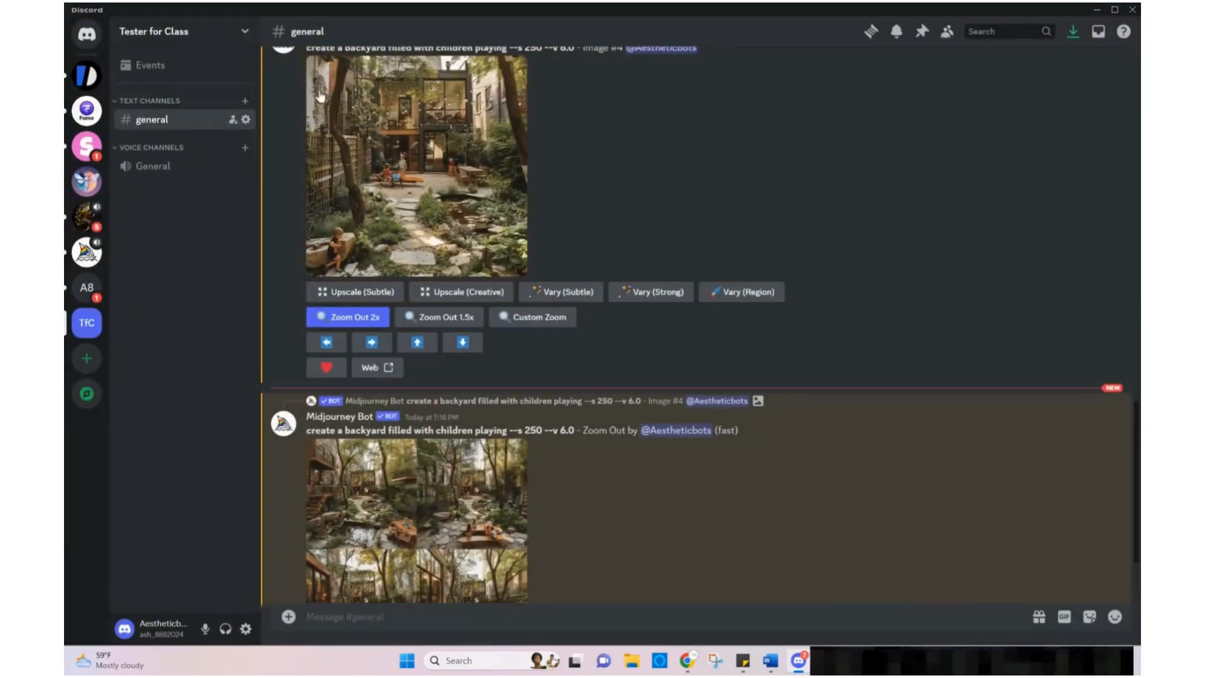
{"action": "scroll", "coordinate": [543, 446], "scroll_direction": "down", "scroll_amount": 1}
{"action": "left_click", "coordinate": [515, 444]}
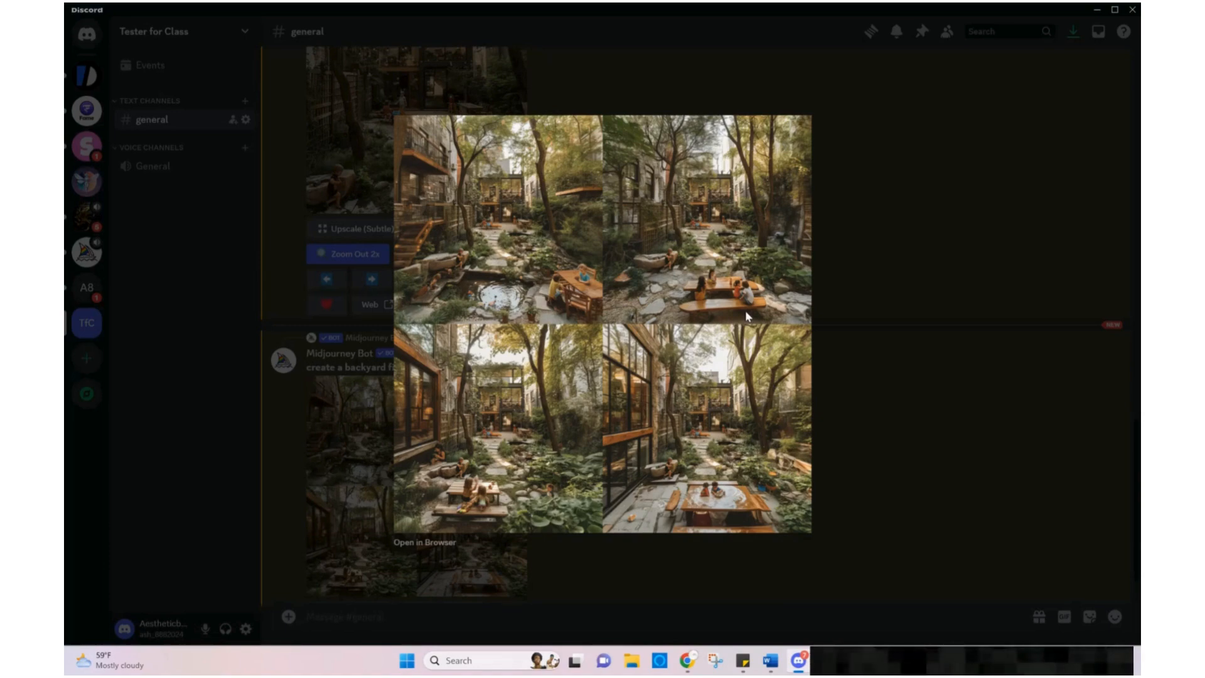
{"action": "left_click", "coordinate": [864, 407]}
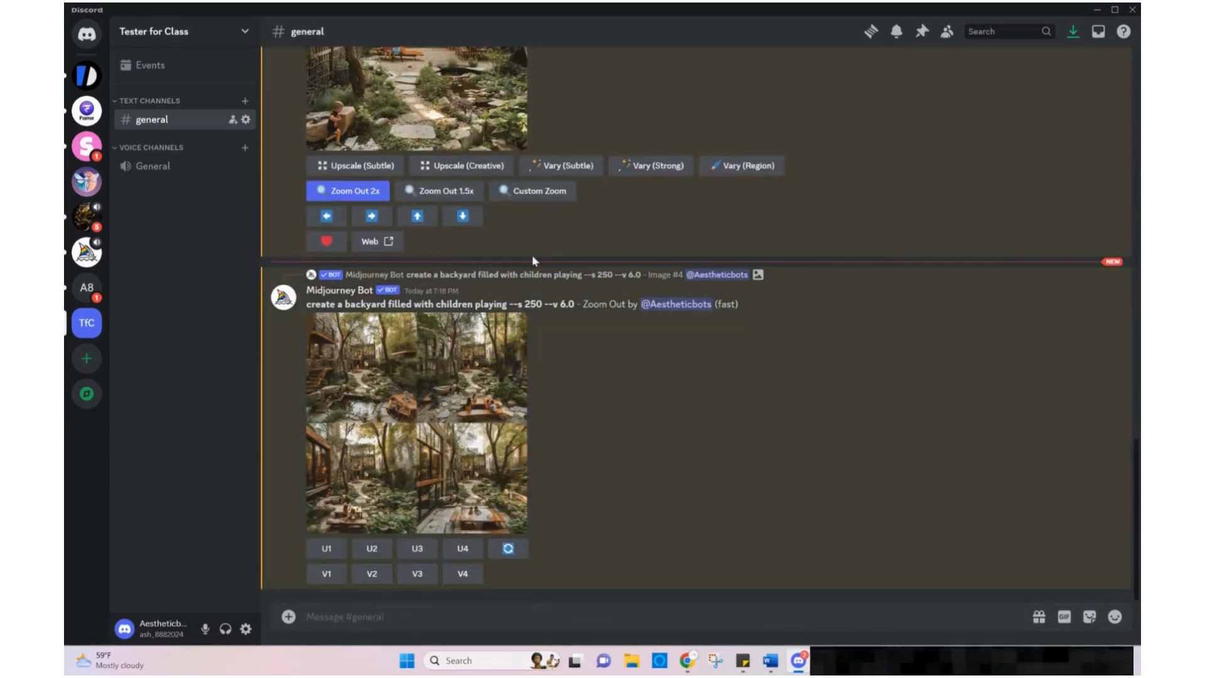
{"action": "scroll", "coordinate": [659, 444], "scroll_direction": "up", "scroll_amount": 3}
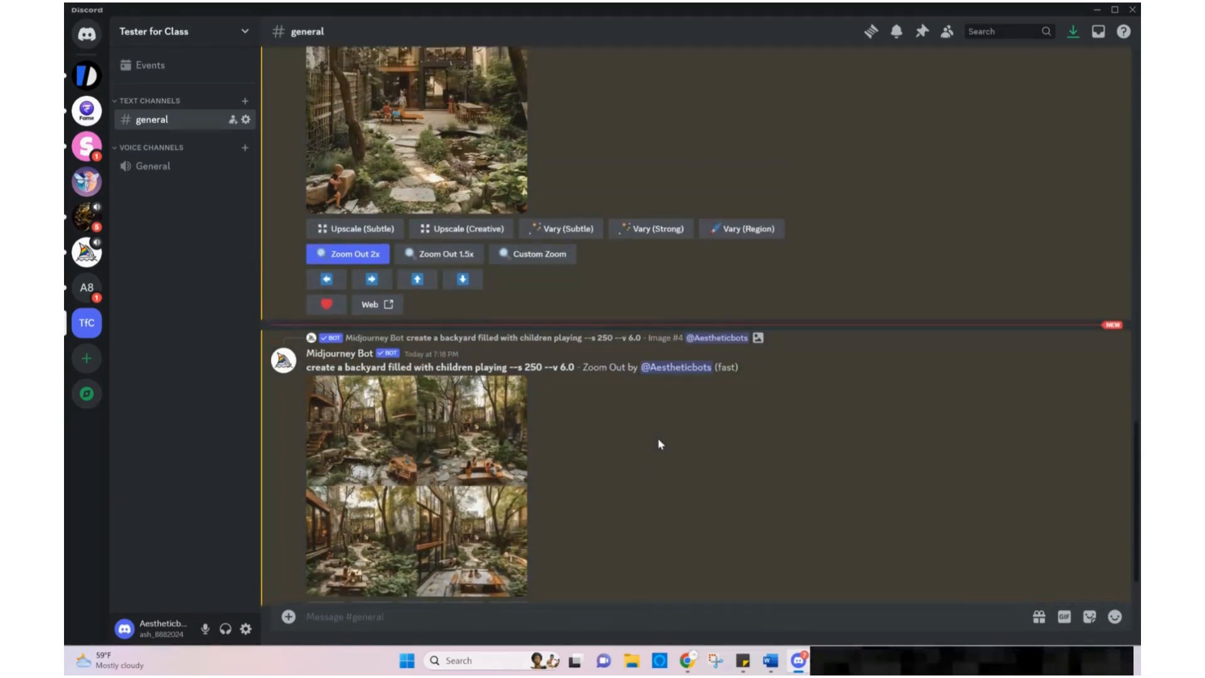
{"action": "scroll", "coordinate": [652, 439], "scroll_direction": "up", "scroll_amount": 1}
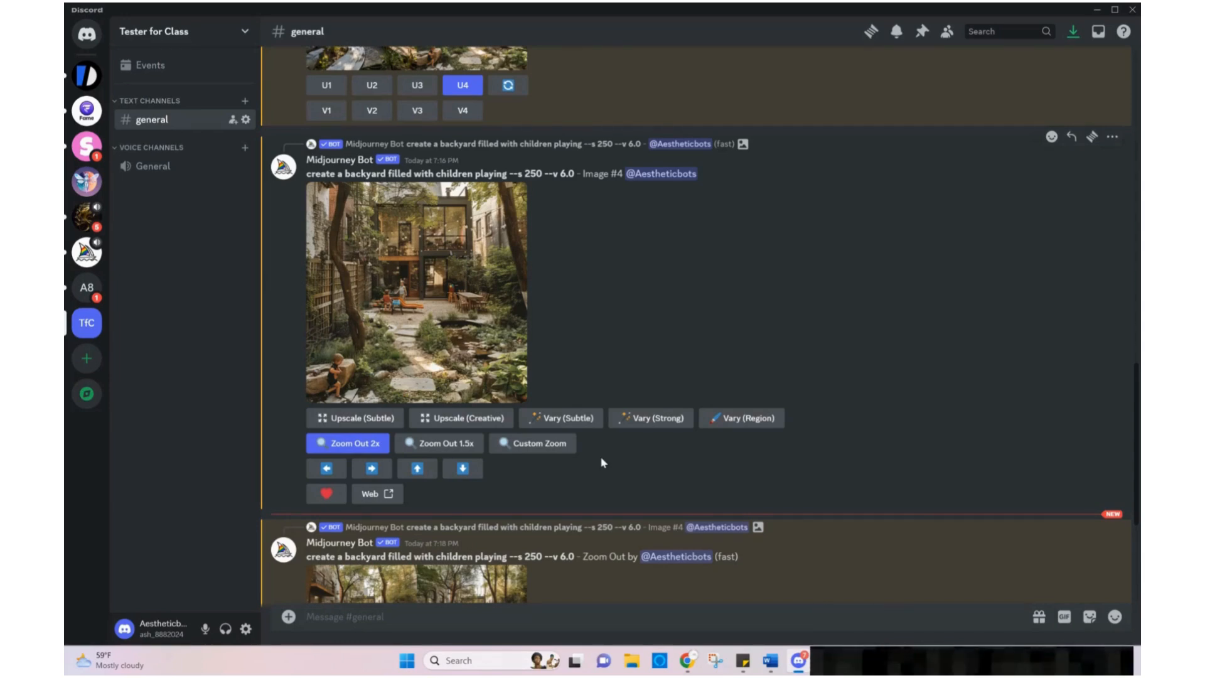
Create strong variations of the upscaled image, submitting the remix prompt unchanged
{"action": "left_click", "coordinate": [659, 419]}
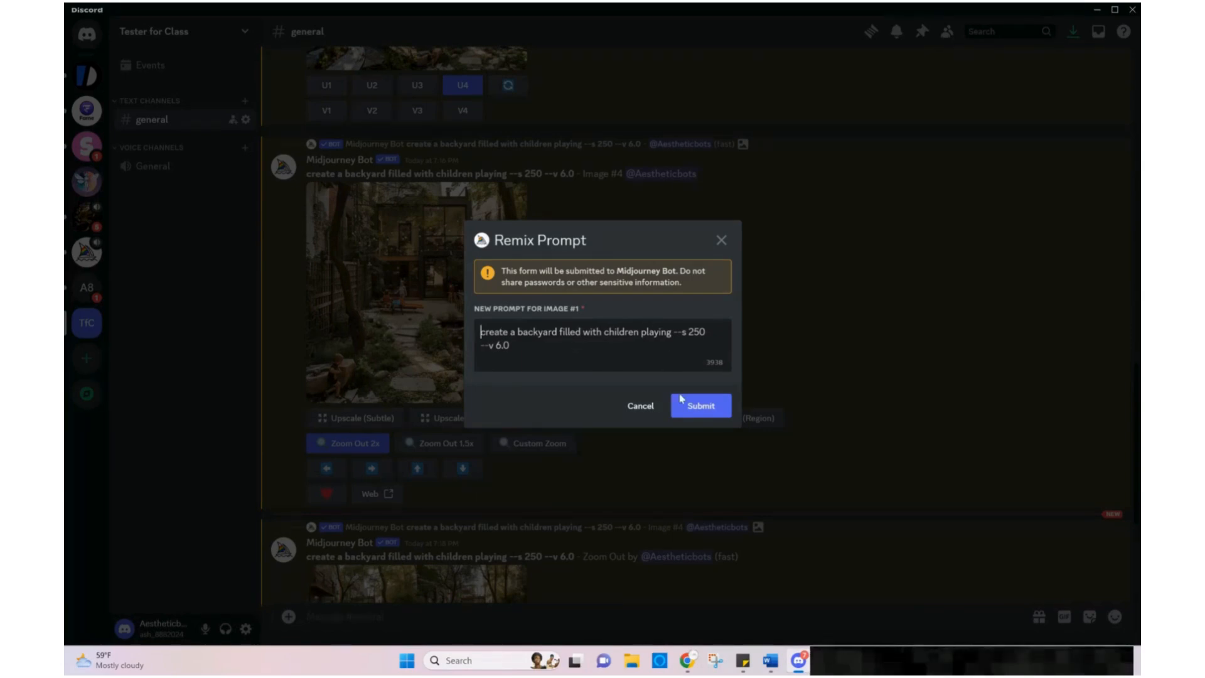
{"action": "left_click", "coordinate": [714, 406]}
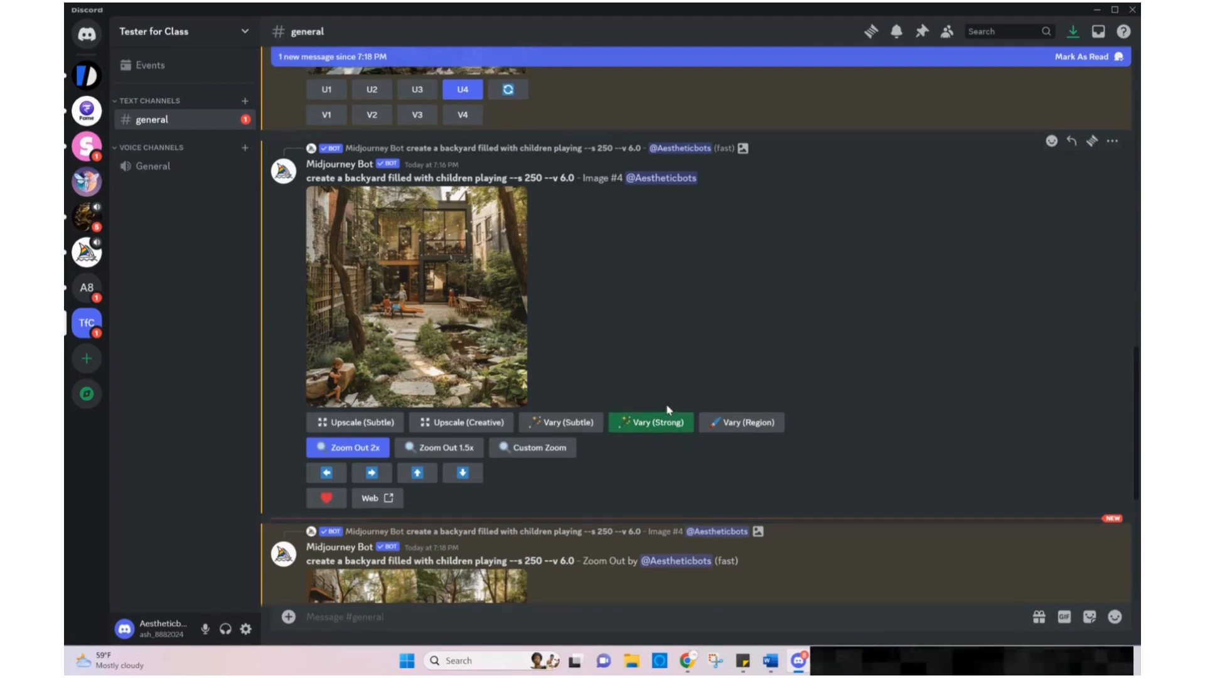
{"action": "scroll", "coordinate": [667, 409], "scroll_direction": "down", "scroll_amount": 3}
{"action": "scroll", "coordinate": [667, 410], "scroll_direction": "down", "scroll_amount": 5}
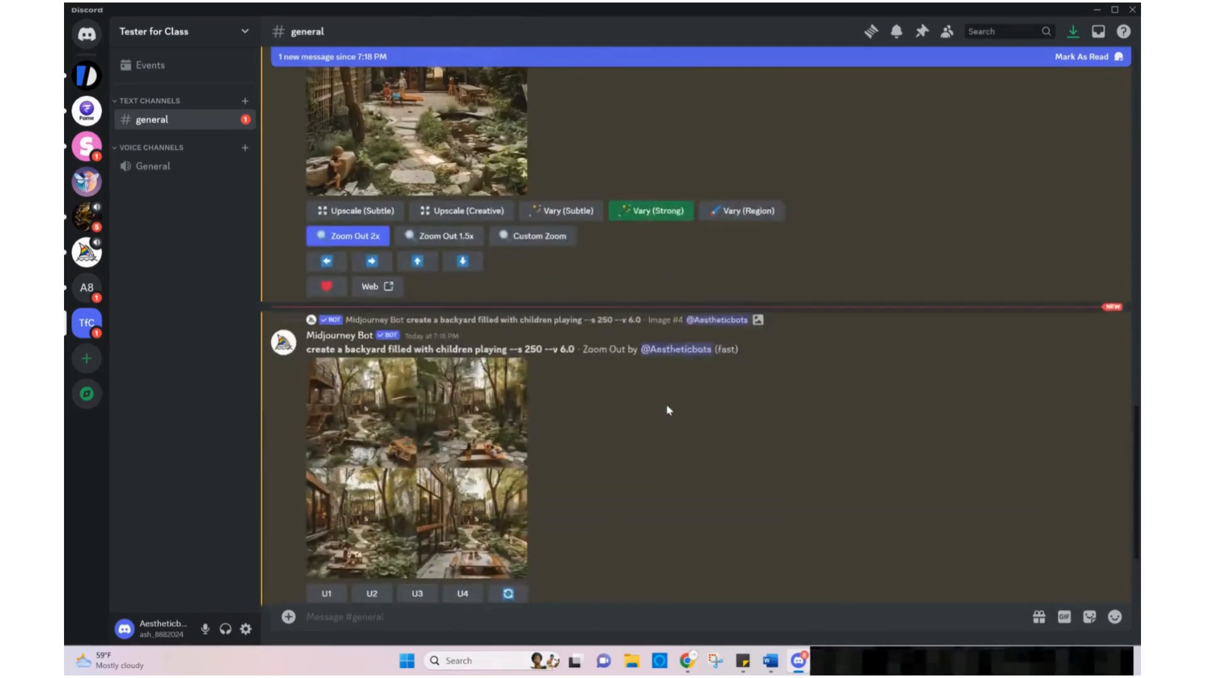
{"action": "scroll", "coordinate": [665, 404], "scroll_direction": "up", "scroll_amount": 5}
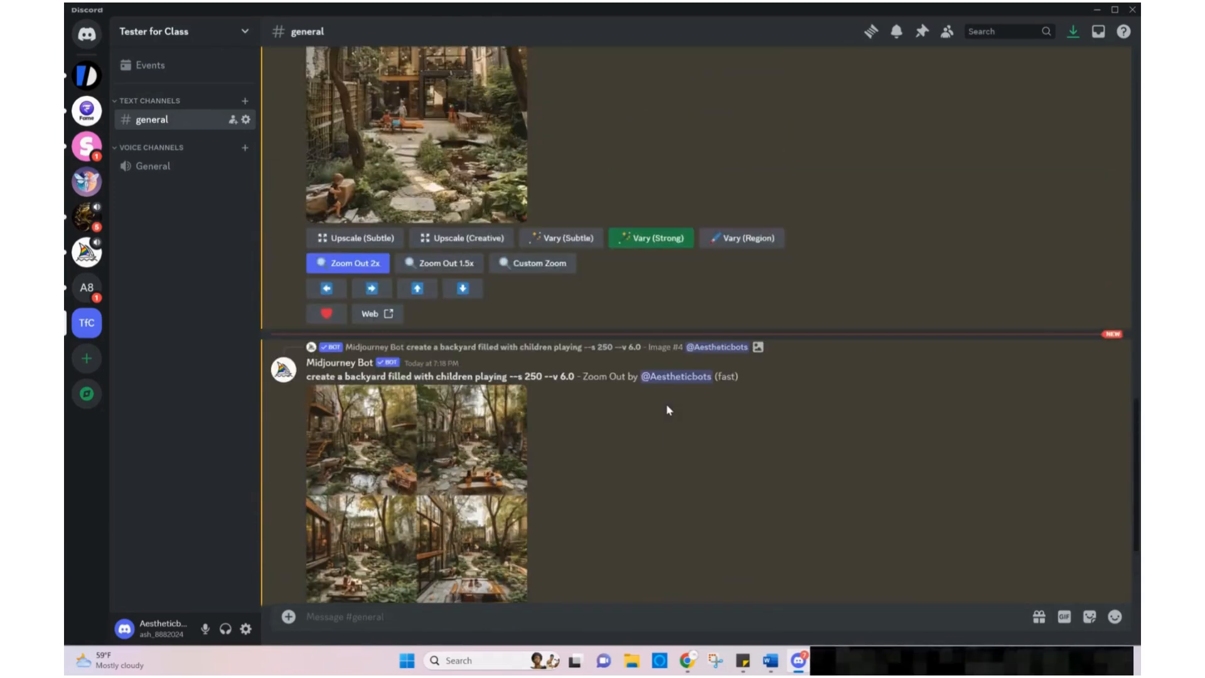
{"action": "scroll", "coordinate": [664, 412], "scroll_direction": "down", "scroll_amount": 4}
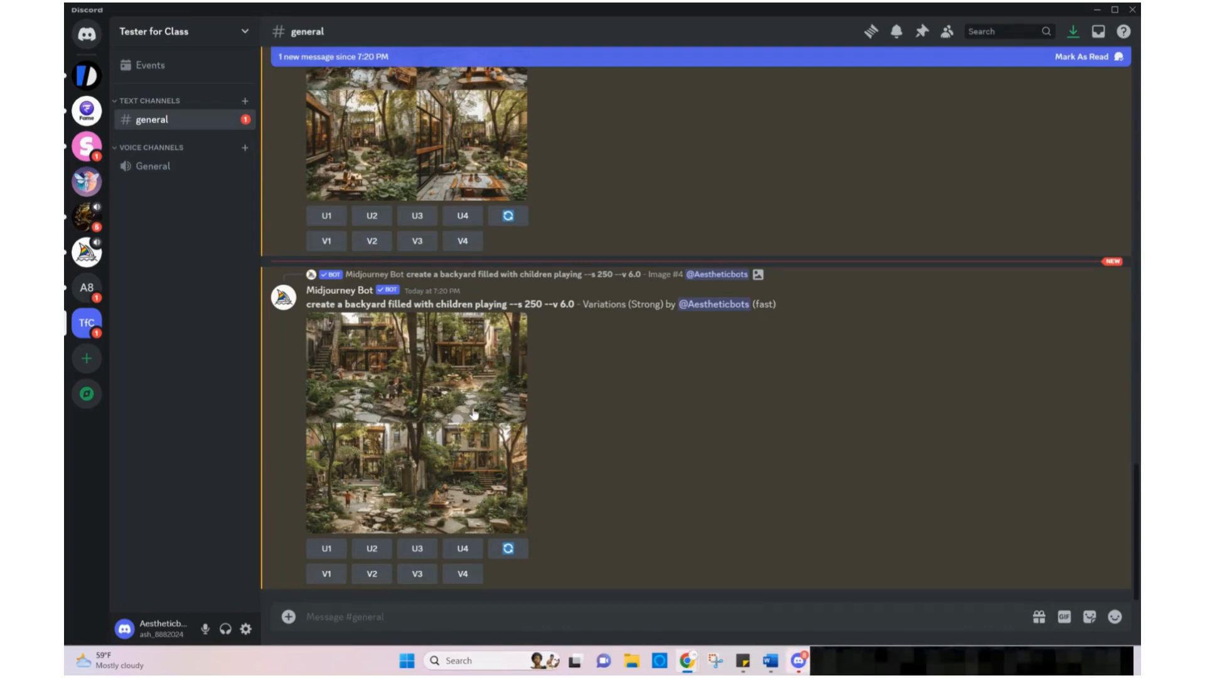
Examine the upscaled fourth image and the zoomed-out grid enlarged in the channel
{"action": "scroll", "coordinate": [474, 413], "scroll_direction": "up", "scroll_amount": 6}
{"action": "scroll", "coordinate": [474, 413], "scroll_direction": "up", "scroll_amount": 3}
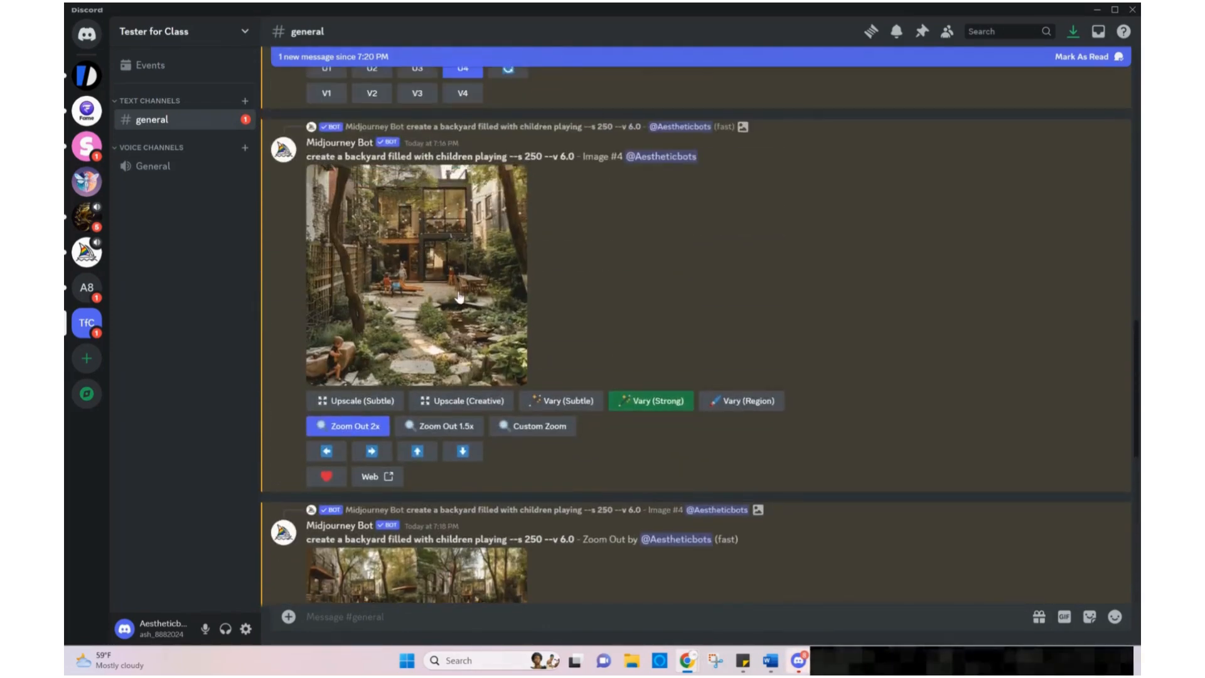
{"action": "left_click", "coordinate": [449, 234]}
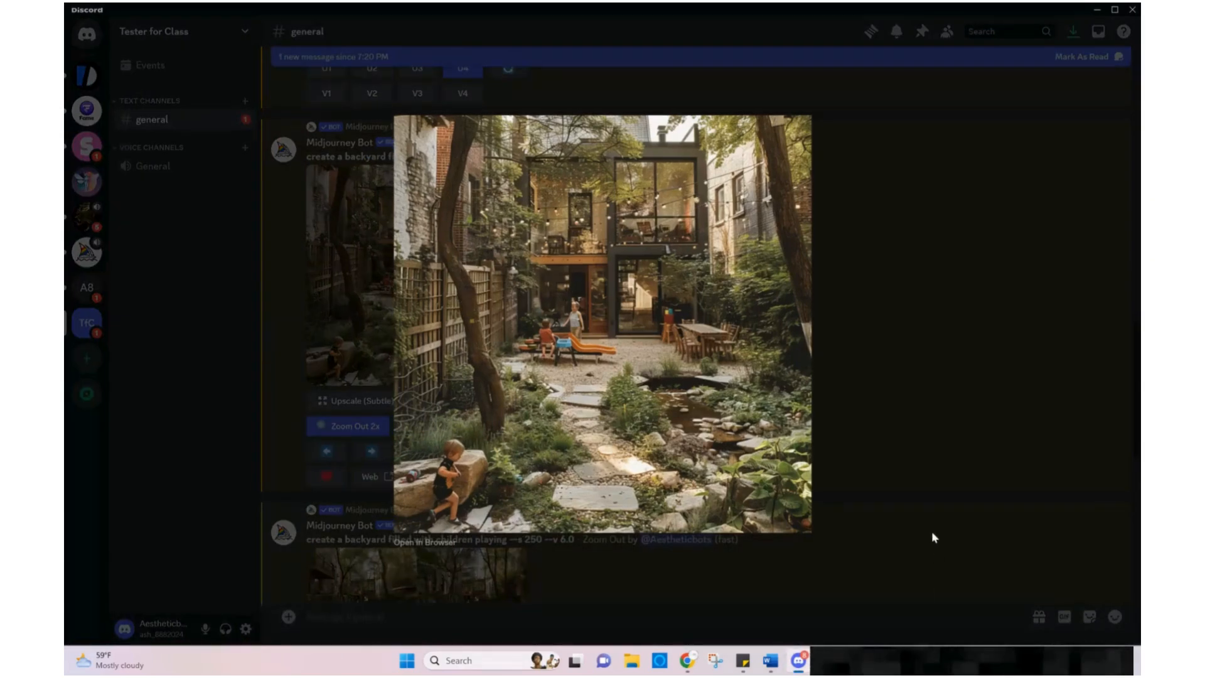
{"action": "left_click", "coordinate": [931, 531]}
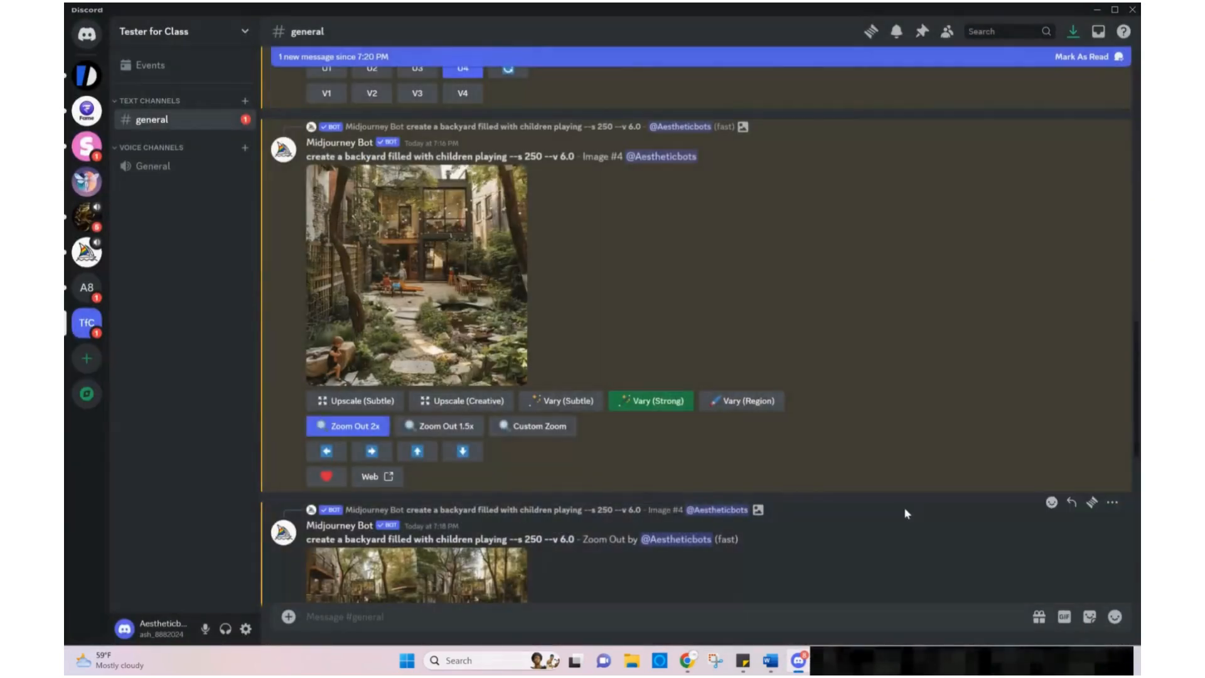
{"action": "scroll", "coordinate": [904, 507], "scroll_direction": "down", "scroll_amount": 4}
{"action": "left_click", "coordinate": [484, 479]}
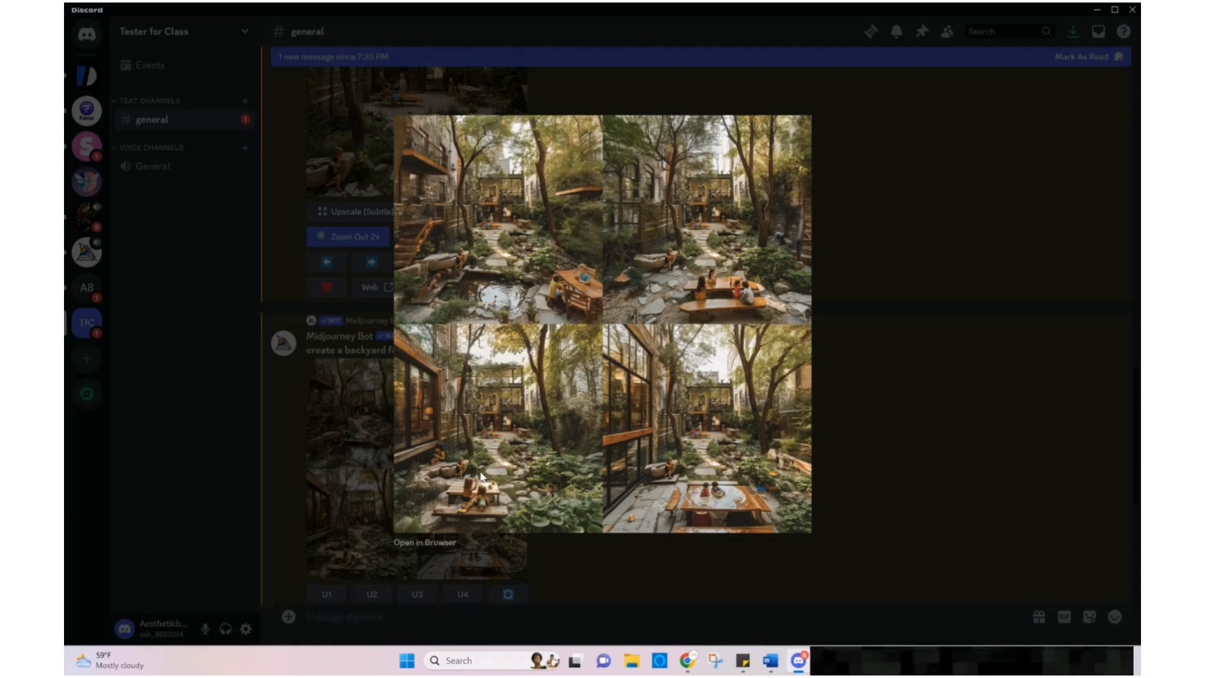
{"action": "left_click", "coordinate": [947, 499]}
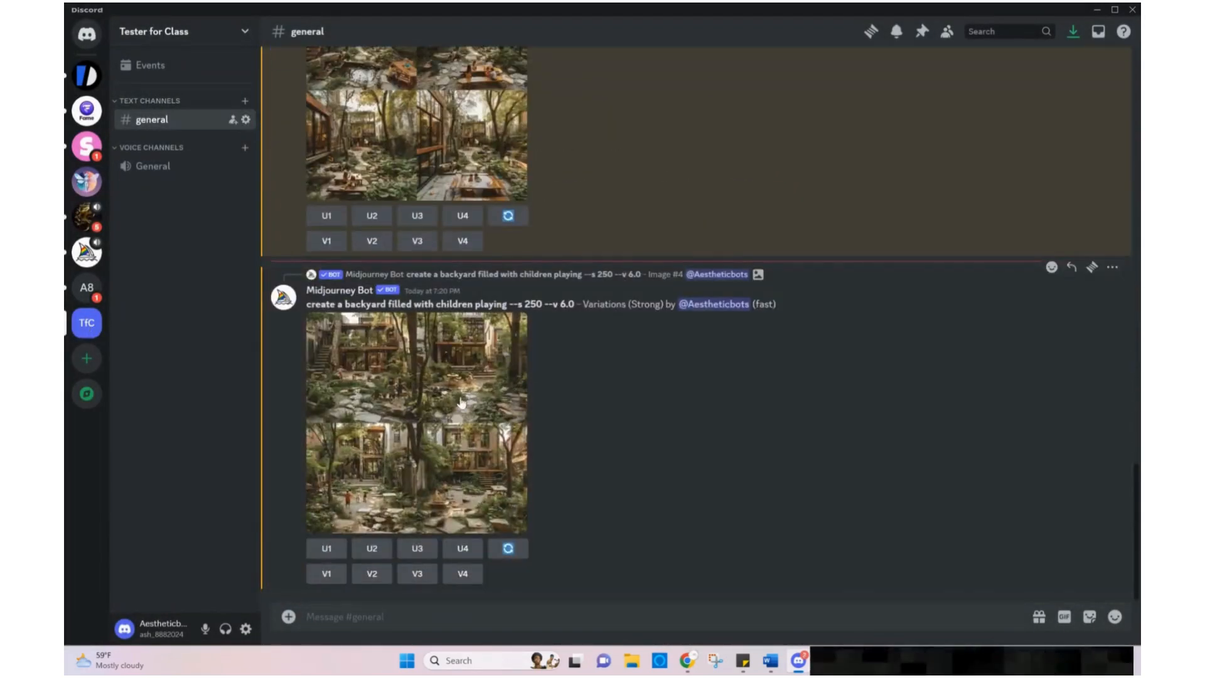
Compare the strong variations grid against the upscaled fourth image by previewing both enlarged
{"action": "left_click", "coordinate": [437, 406]}
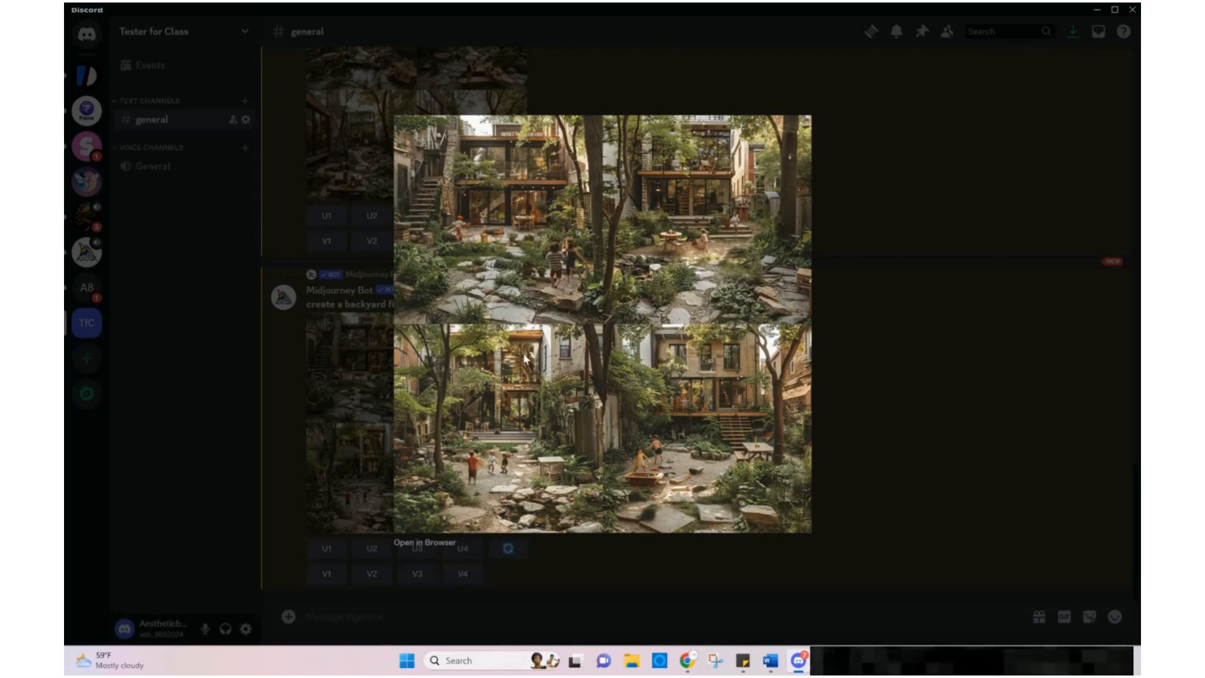
{"action": "left_click", "coordinate": [888, 414]}
{"action": "scroll", "coordinate": [795, 415], "scroll_direction": "up", "scroll_amount": 2}
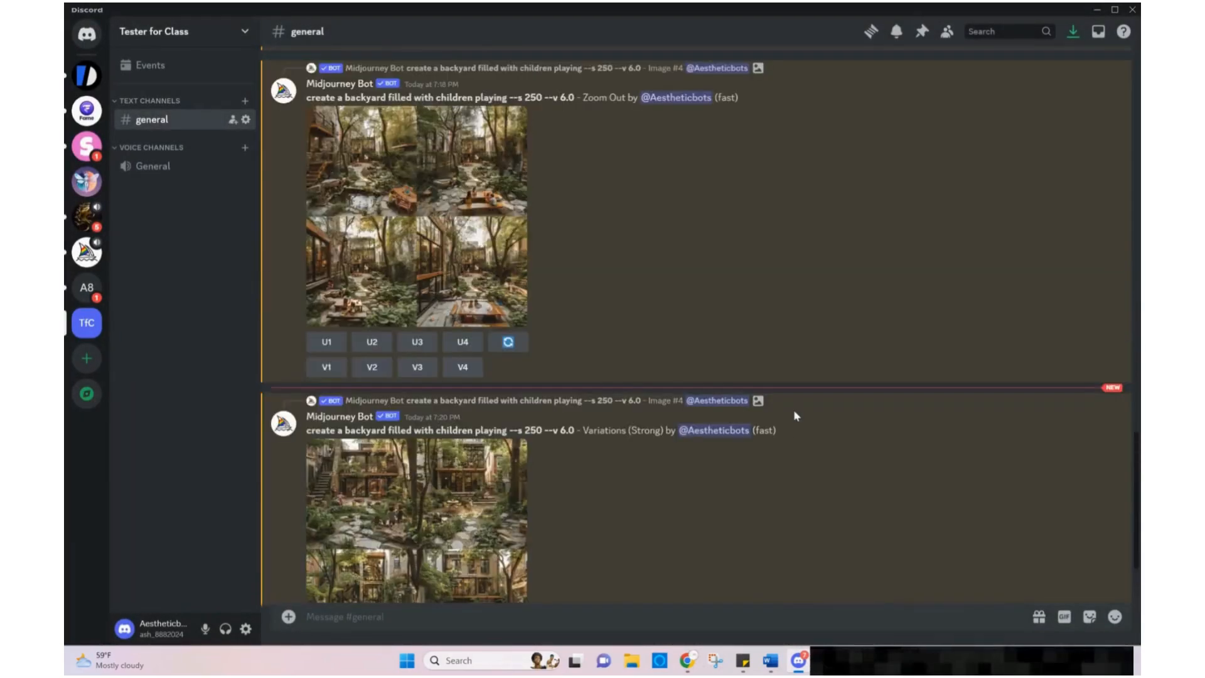
{"action": "scroll", "coordinate": [793, 409], "scroll_direction": "up", "scroll_amount": 7}
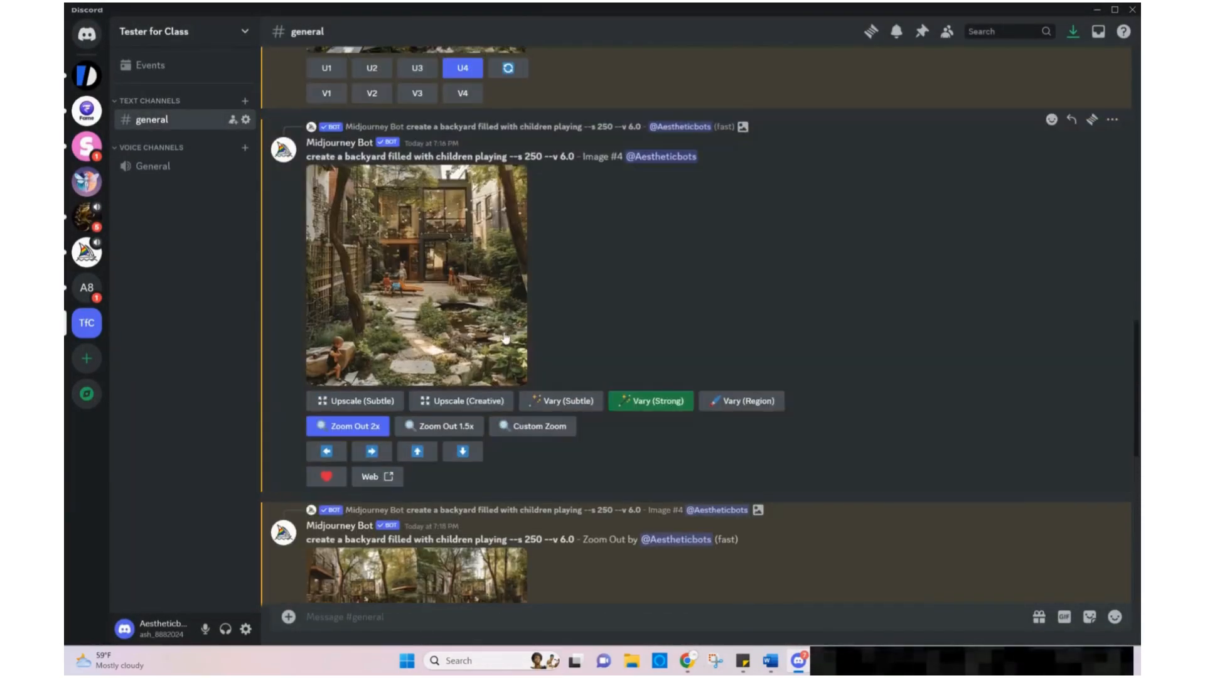
{"action": "left_click", "coordinate": [504, 331]}
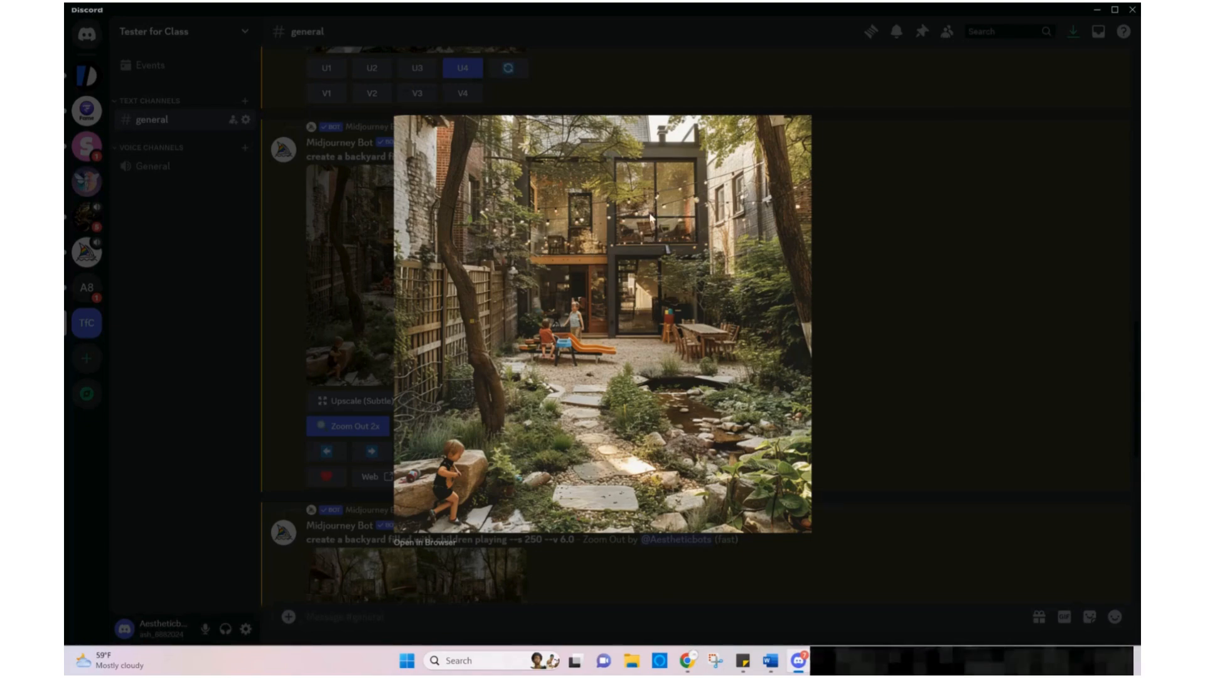
{"action": "left_click", "coordinate": [852, 362]}
{"action": "scroll", "coordinate": [817, 361], "scroll_direction": "down", "scroll_amount": 1}
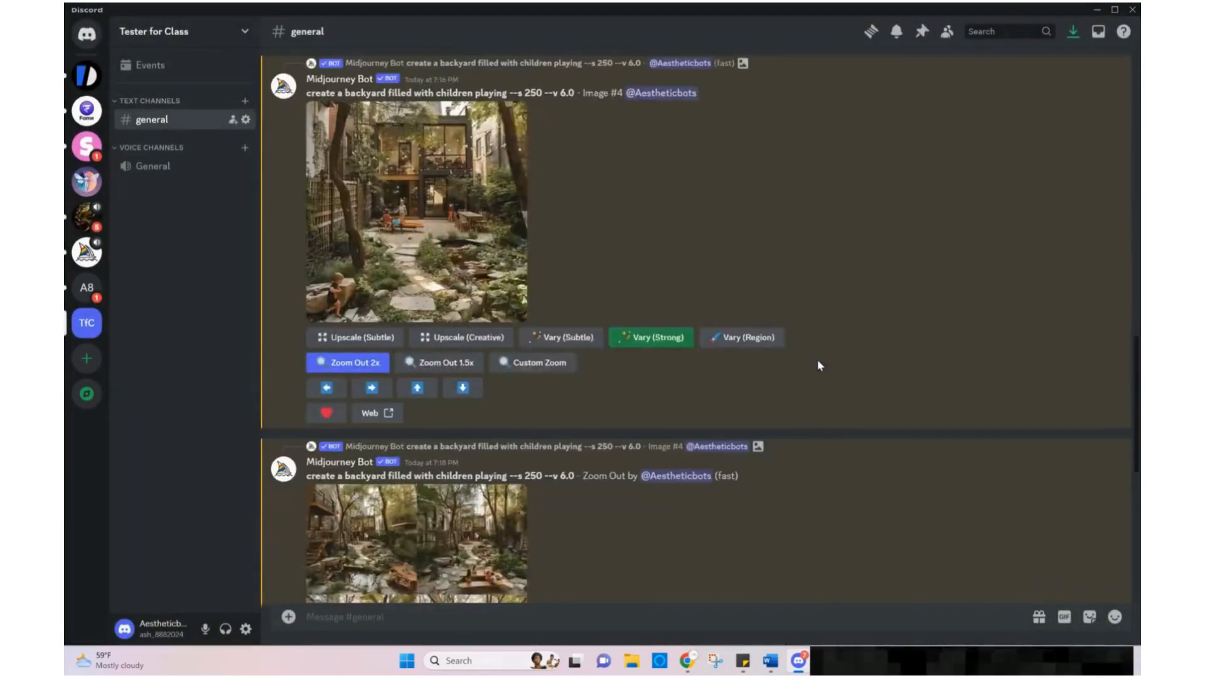
{"action": "scroll", "coordinate": [817, 359], "scroll_direction": "down", "scroll_amount": 8}
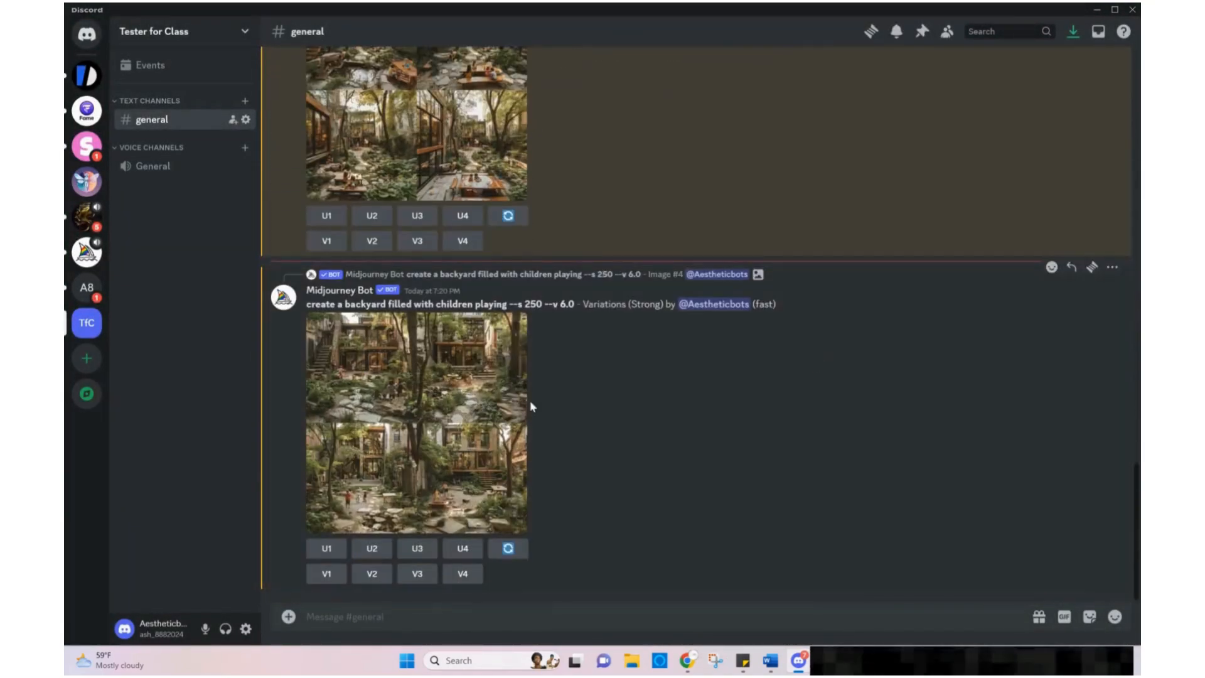
{"action": "left_click", "coordinate": [448, 412]}
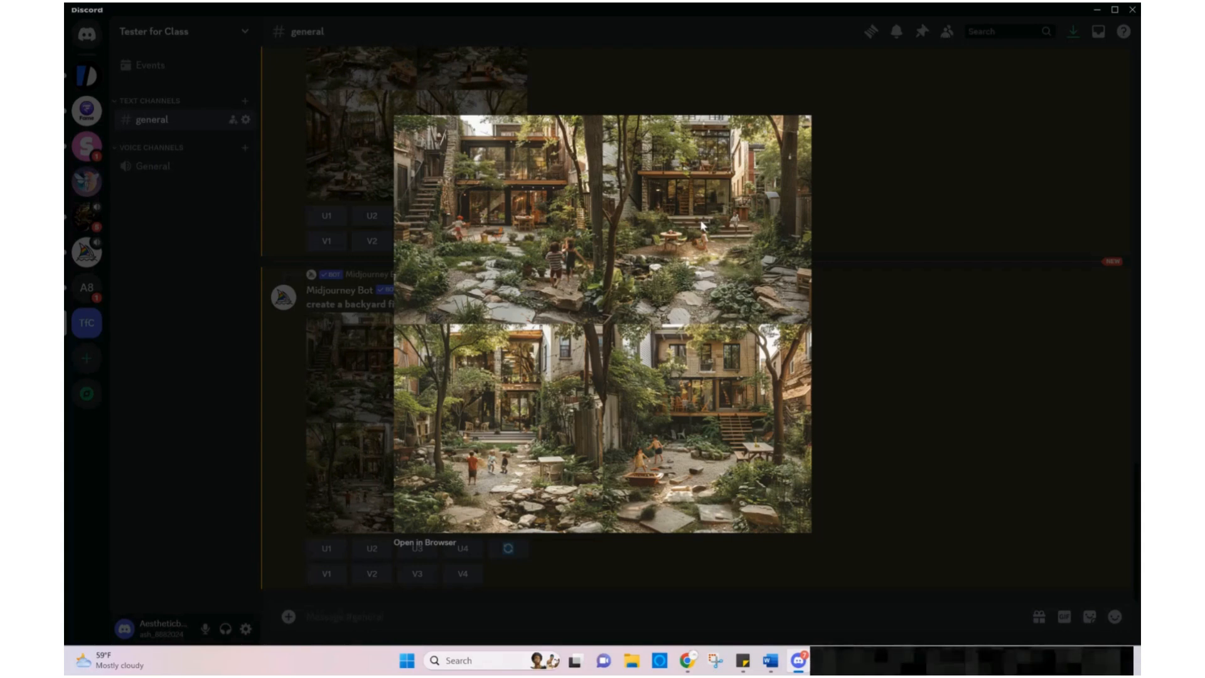
{"action": "left_click", "coordinate": [881, 327]}
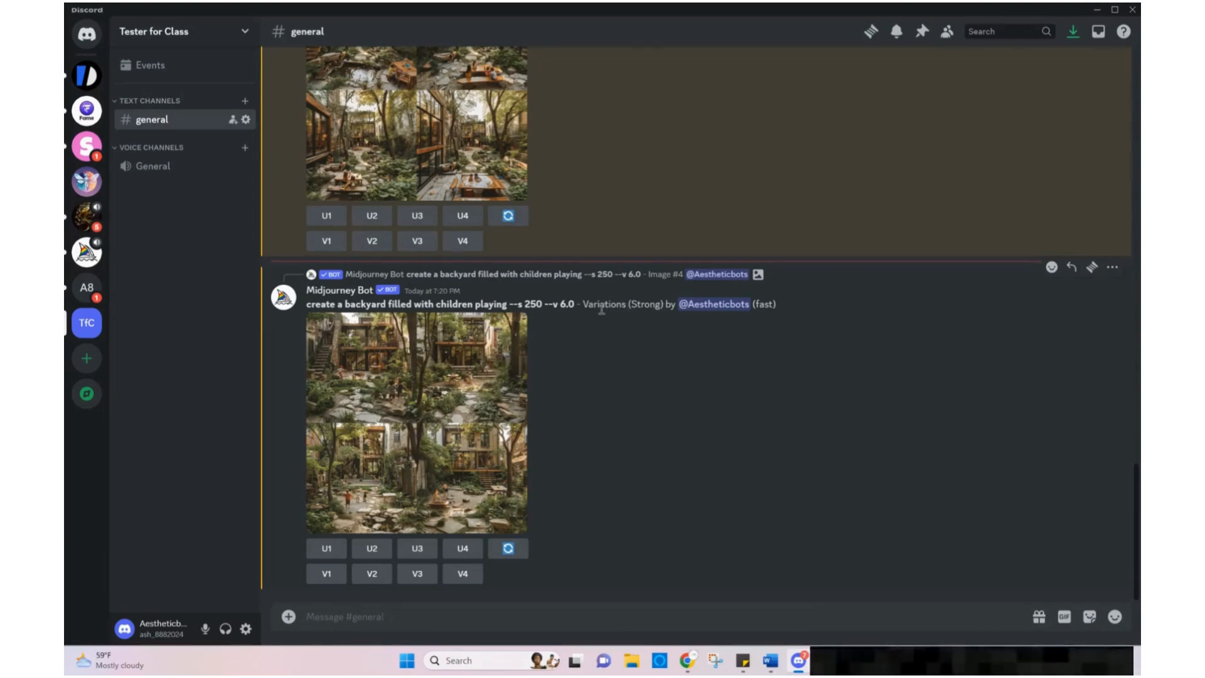
{"action": "scroll", "coordinate": [657, 313], "scroll_direction": "up", "scroll_amount": 1}
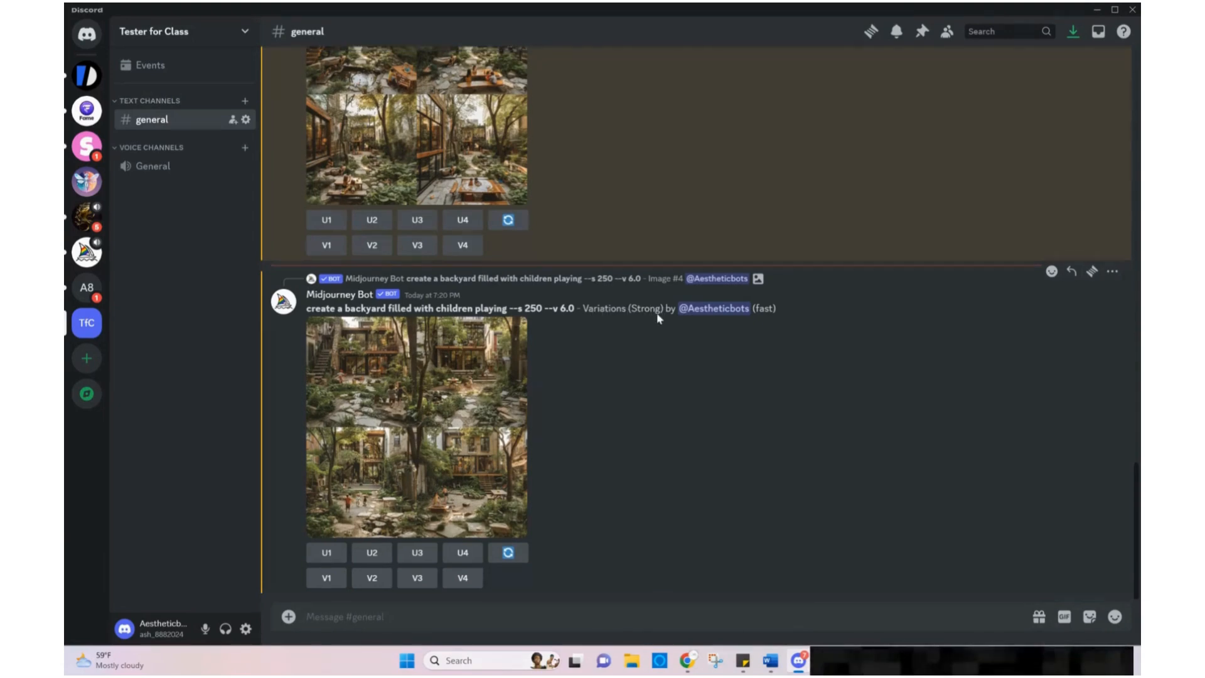
{"action": "scroll", "coordinate": [657, 318], "scroll_direction": "up", "scroll_amount": 3}
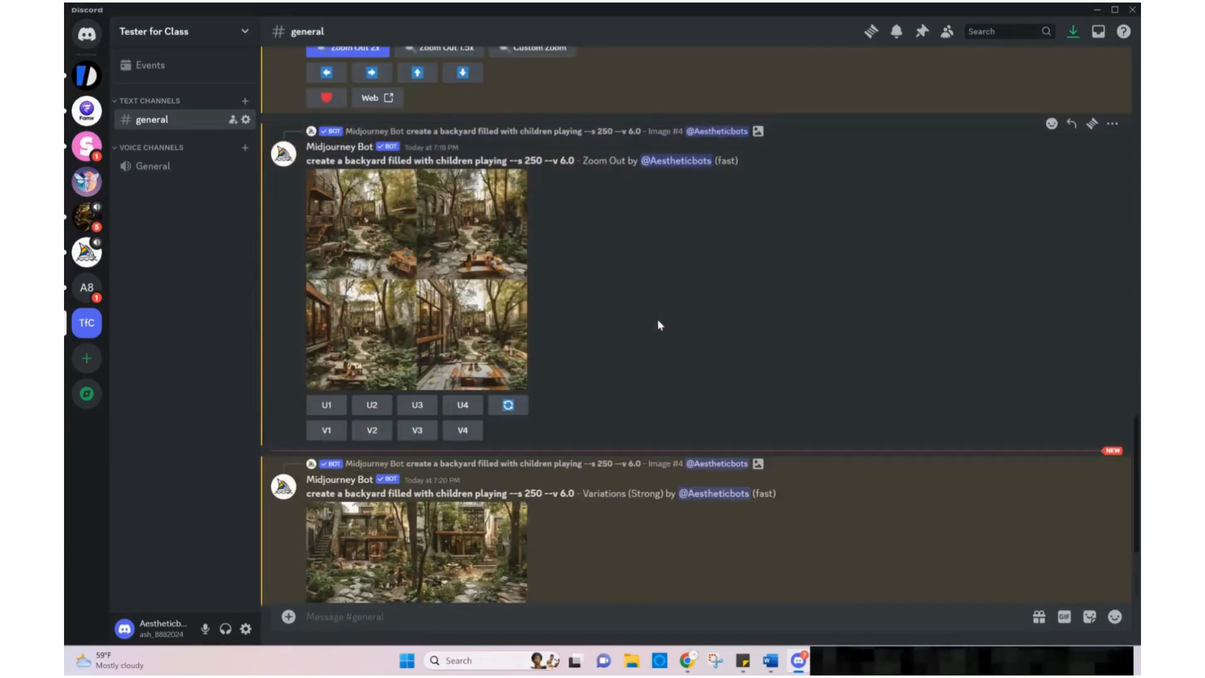
{"action": "scroll", "coordinate": [657, 325], "scroll_direction": "up", "scroll_amount": 6}
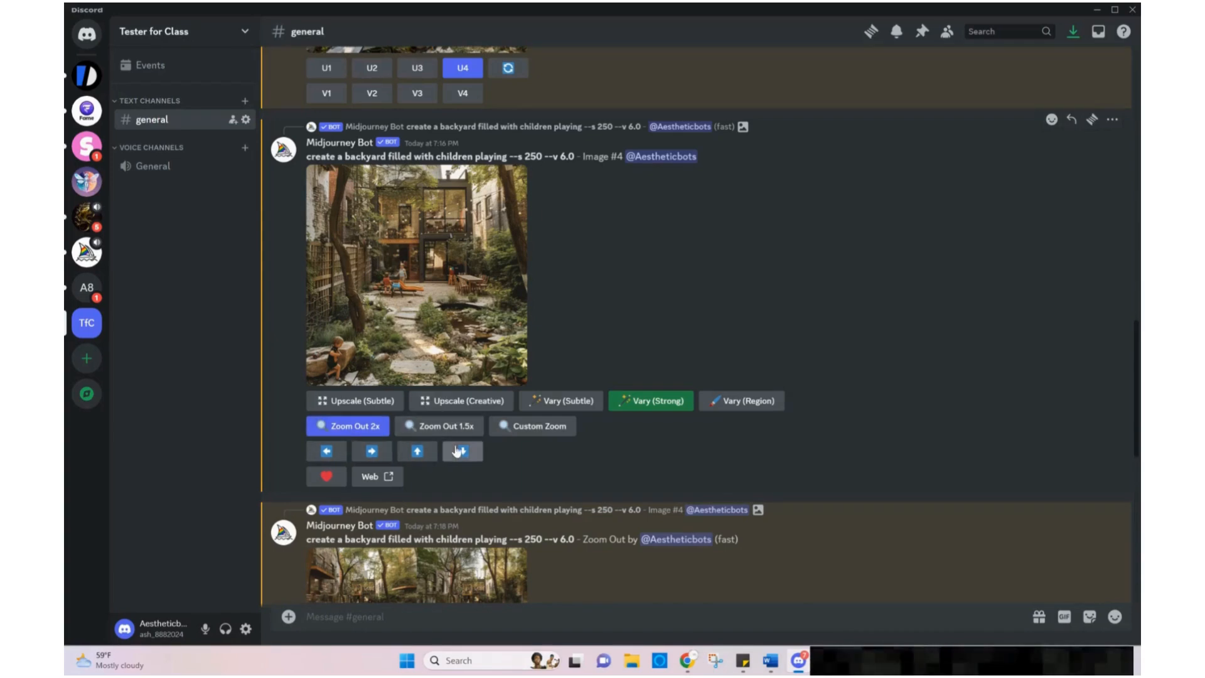
{"action": "scroll", "coordinate": [549, 442], "scroll_direction": "down", "scroll_amount": 2}
{"action": "scroll", "coordinate": [549, 439], "scroll_direction": "down", "scroll_amount": 7}
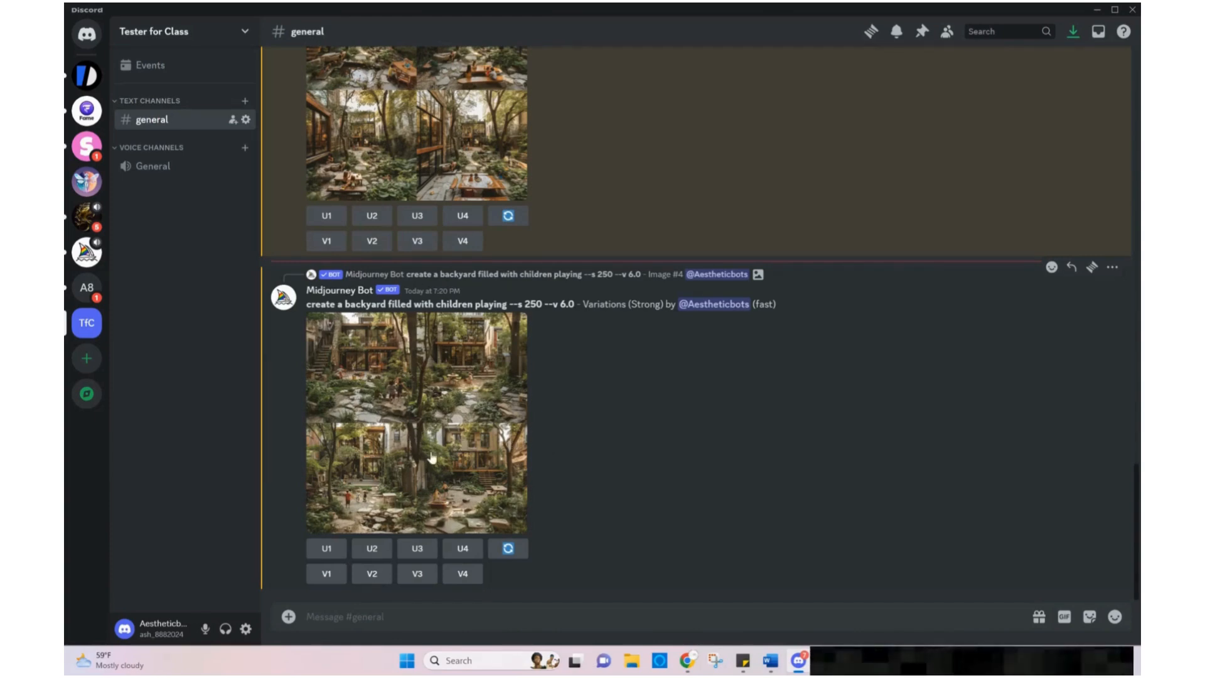
{"action": "left_click", "coordinate": [467, 458]}
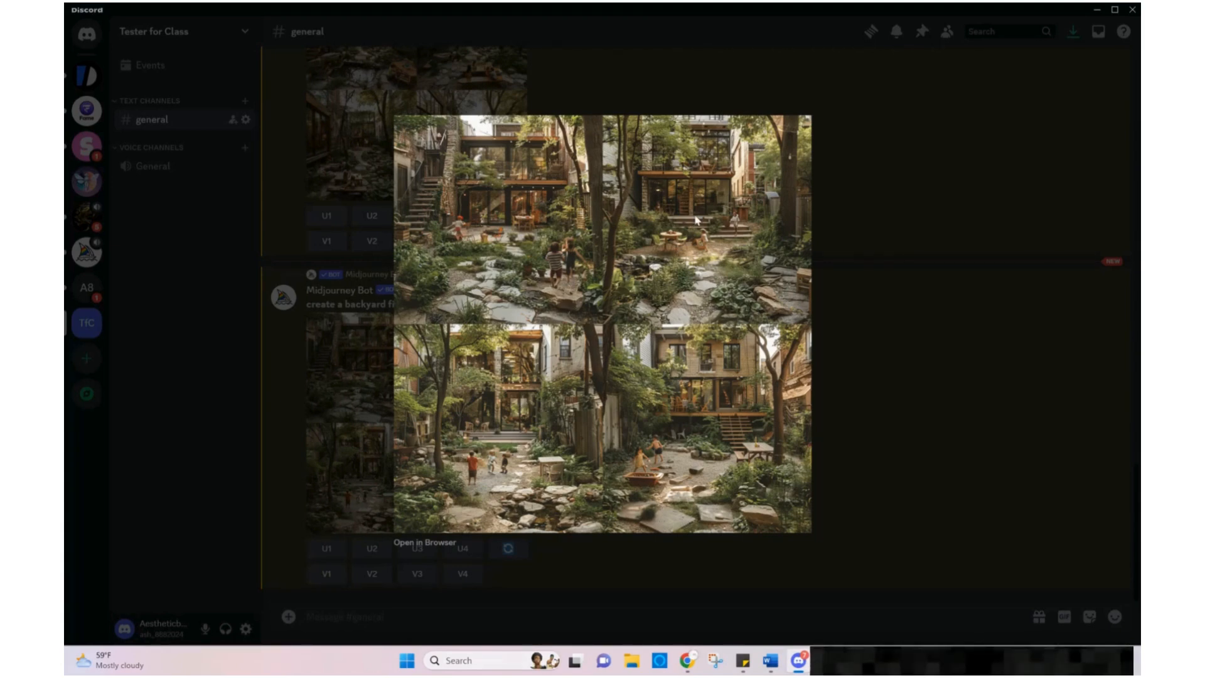
{"action": "left_click", "coordinate": [912, 425]}
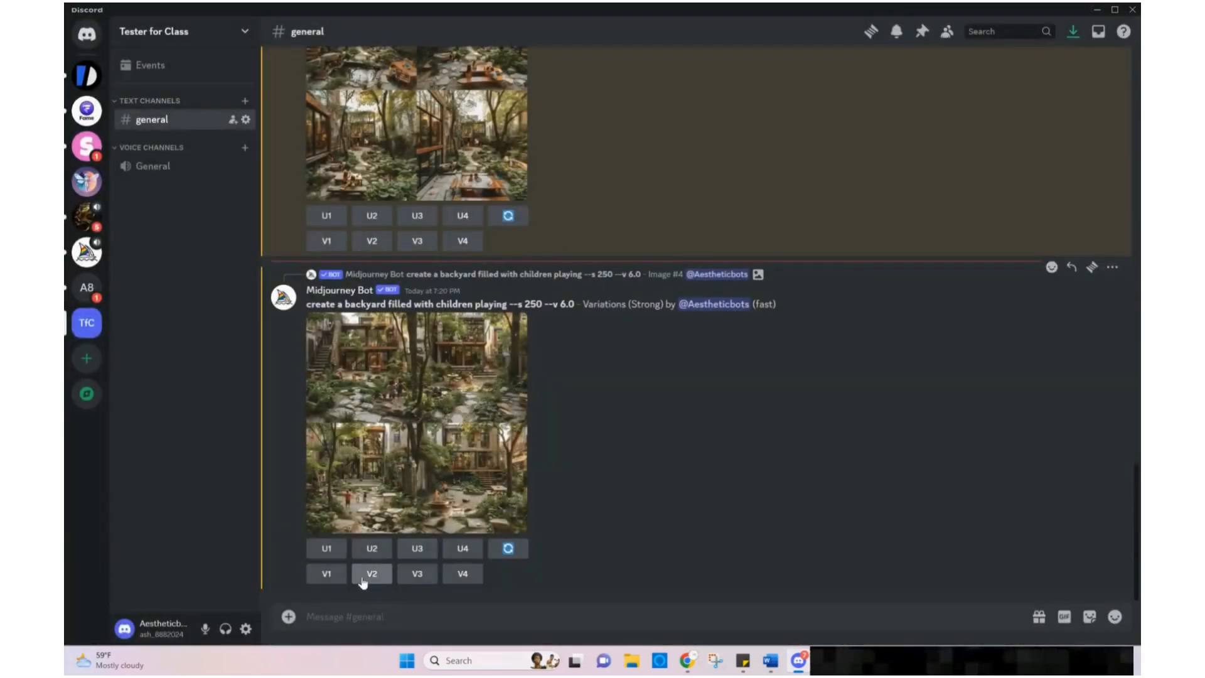
Upscale the second strong variation and pan it right, submitting the prompt unchanged
{"action": "left_click", "coordinate": [370, 547]}
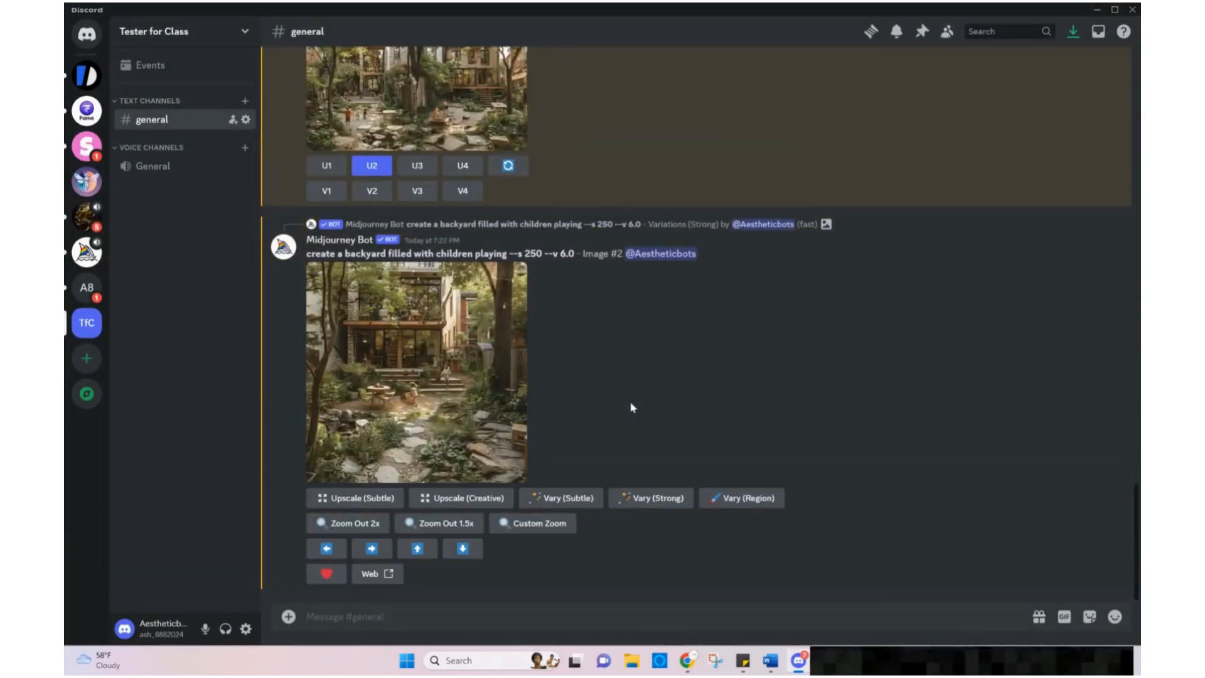
{"action": "left_click", "coordinate": [370, 549]}
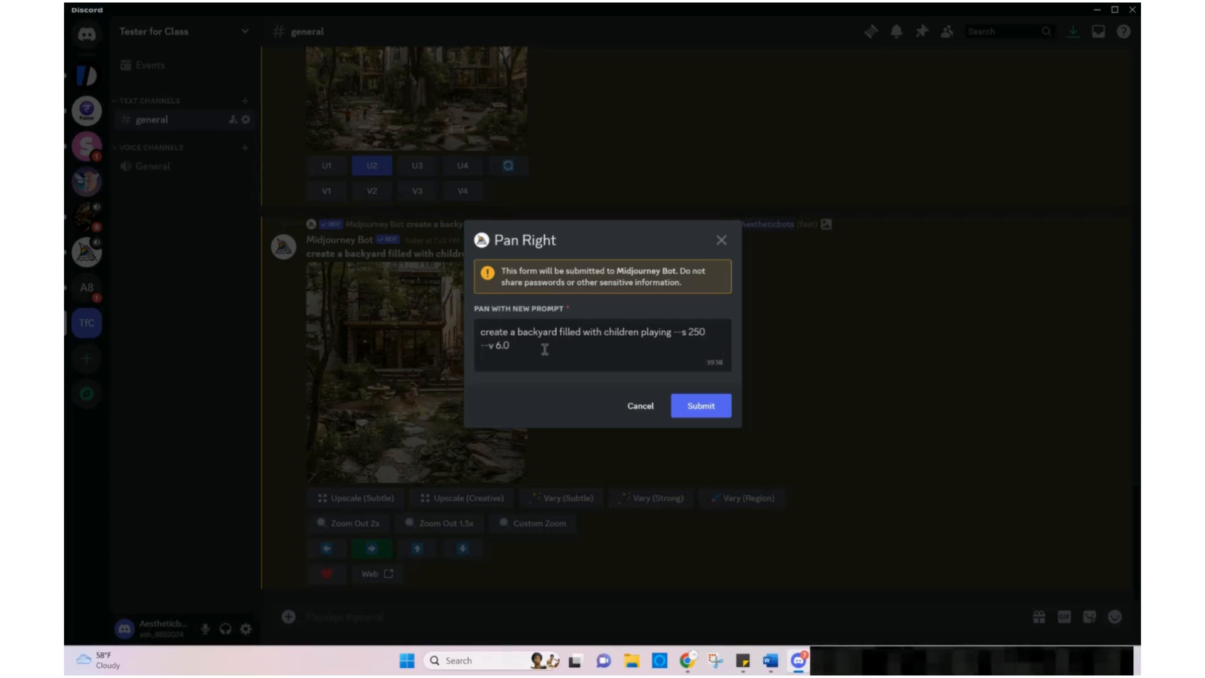
{"action": "left_click", "coordinate": [690, 414]}
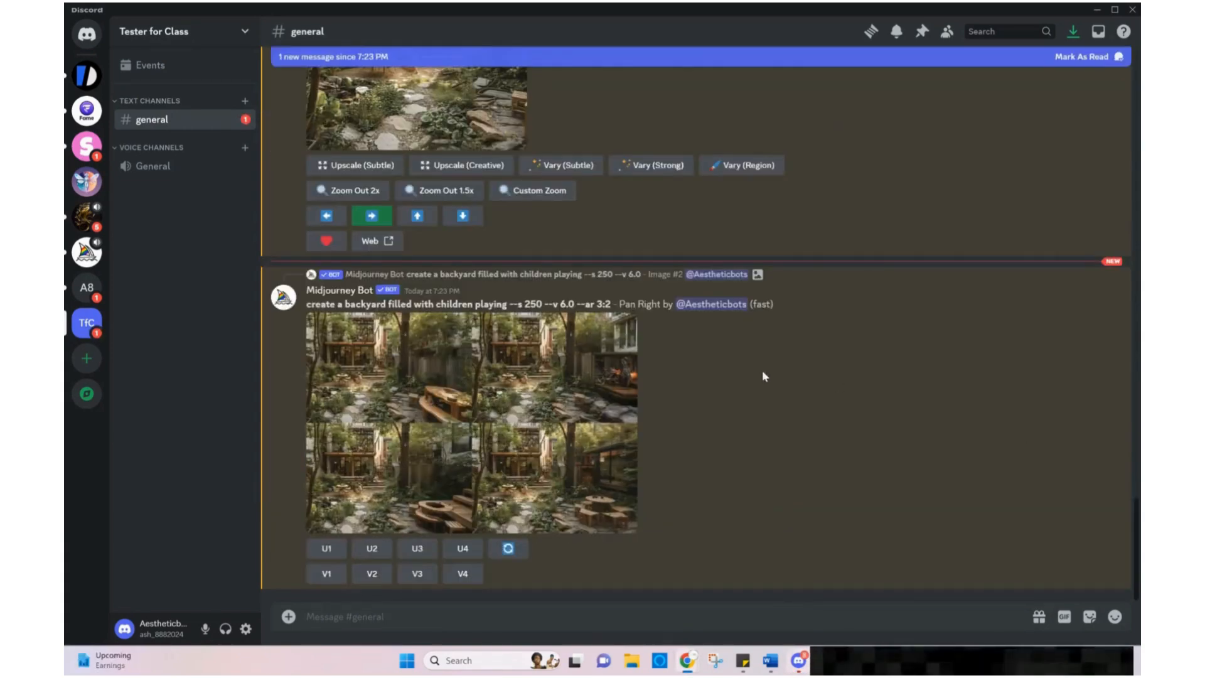
Preview the panned-right grid enlarged
{"action": "left_click", "coordinate": [483, 411]}
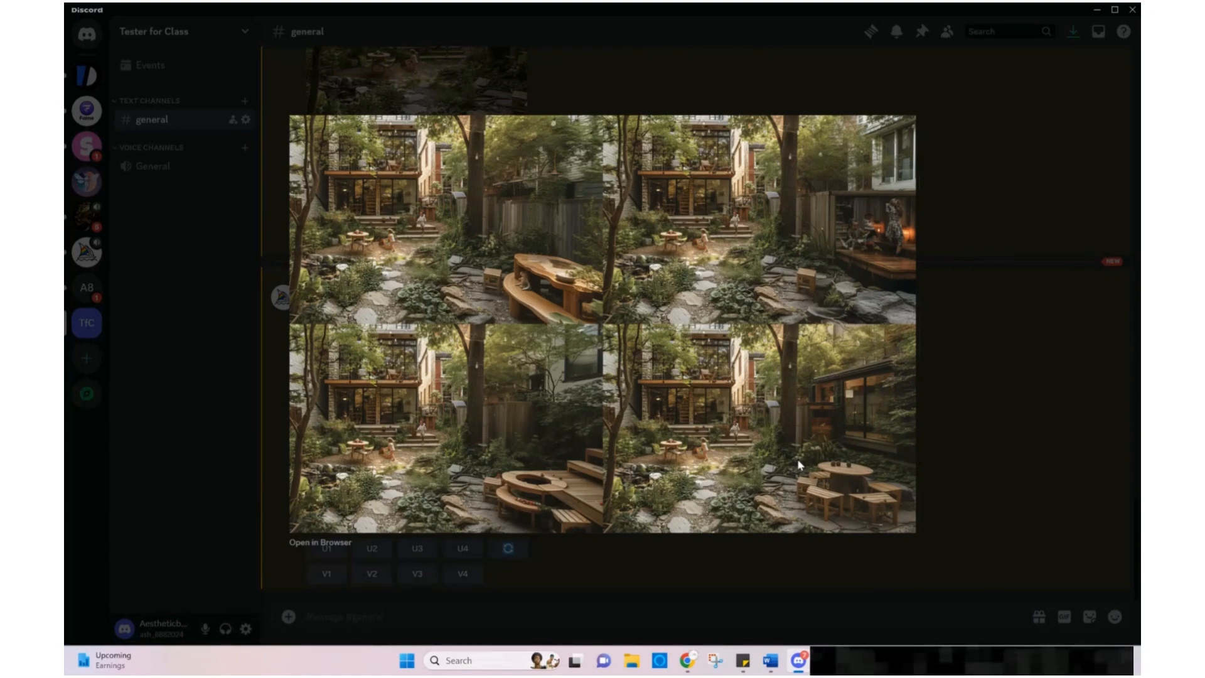
{"action": "left_click", "coordinate": [1018, 426]}
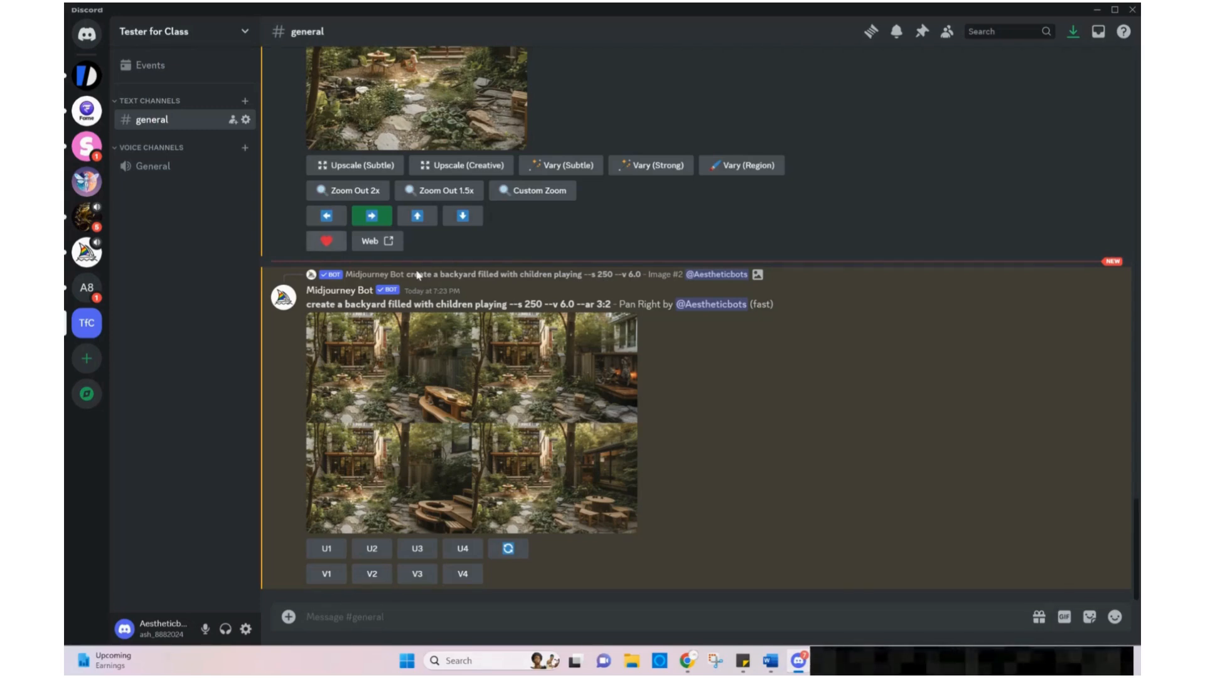
Open Vary (Region) on the upscaled second image and mark areas of the lower stone path with rectangle and lasso selections
{"action": "scroll", "coordinate": [722, 406], "scroll_direction": "up", "scroll_amount": 1}
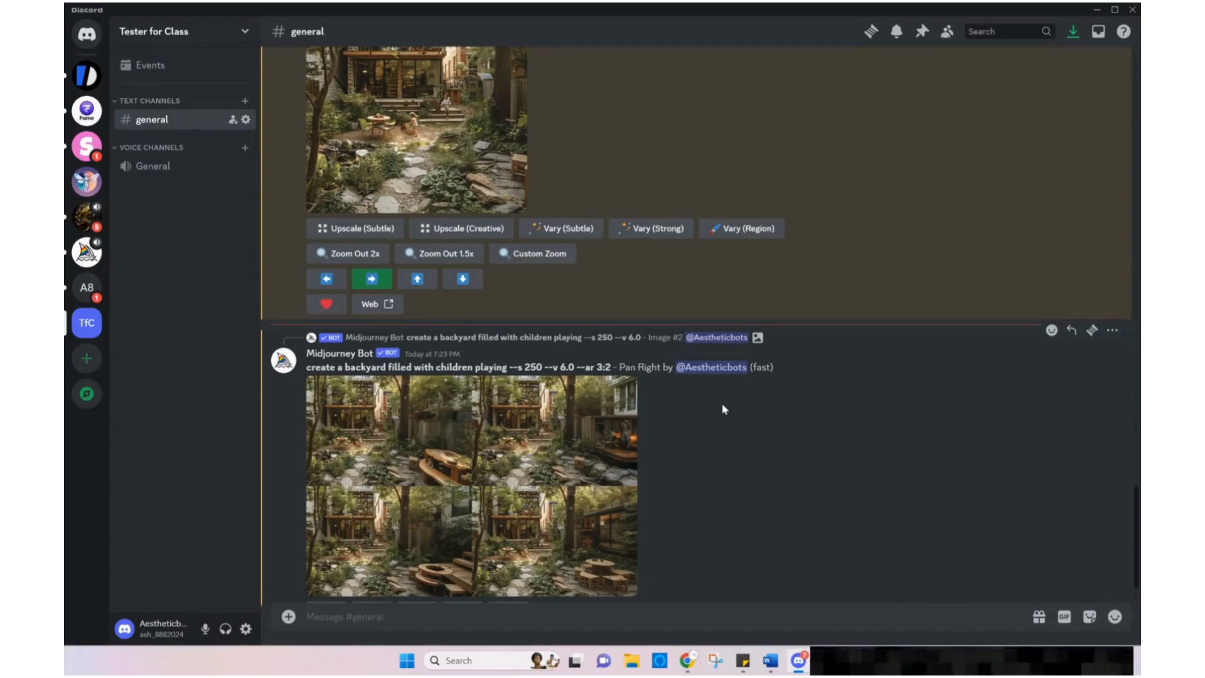
{"action": "scroll", "coordinate": [724, 408], "scroll_direction": "up", "scroll_amount": 1}
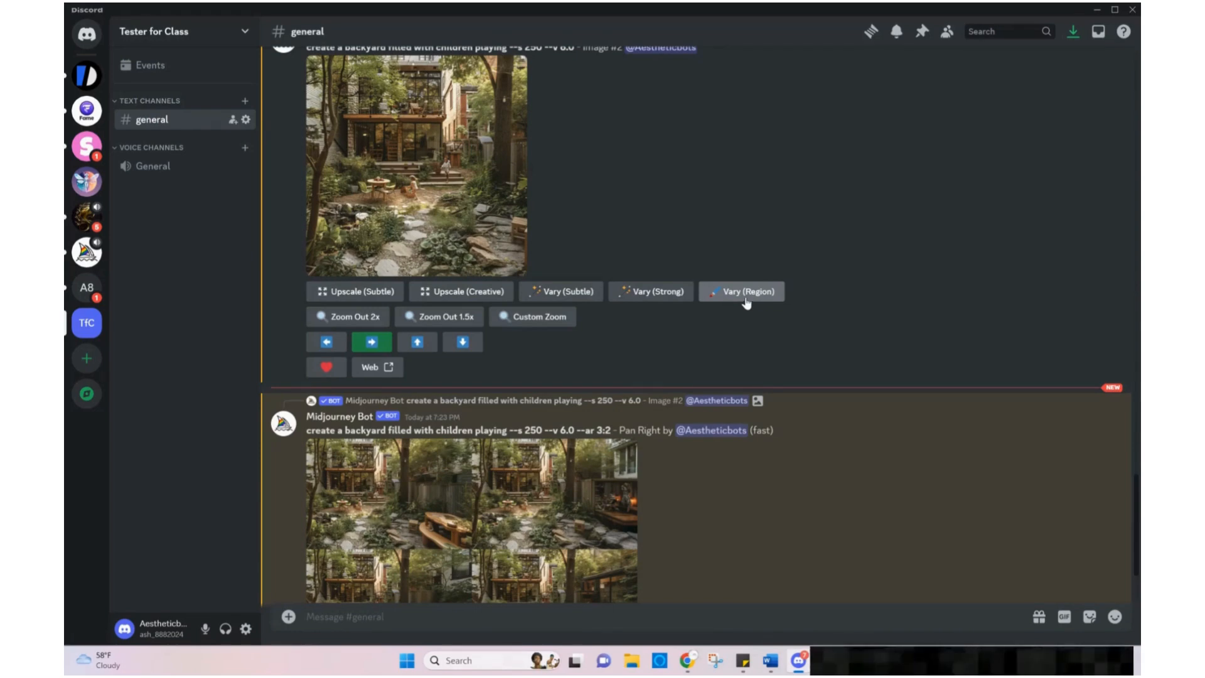
{"action": "left_click", "coordinate": [749, 298]}
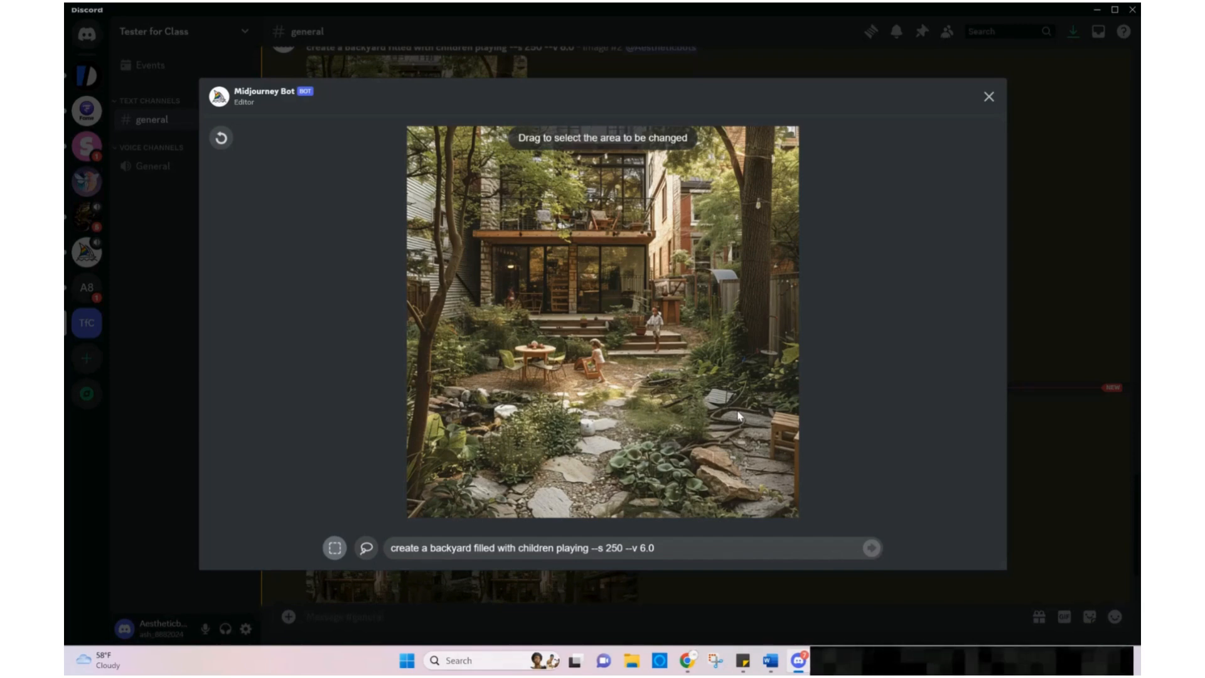
{"action": "left_click_drag", "start_coordinate": [683, 453], "coordinate": [618, 505]}
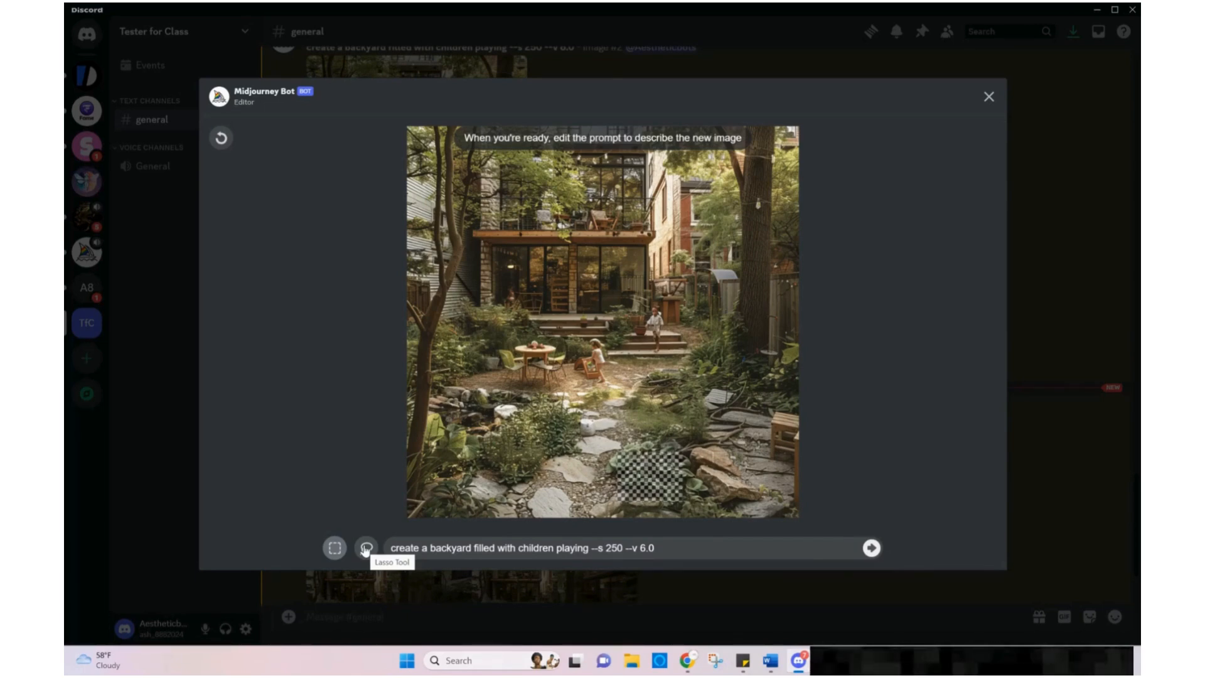
{"action": "left_click", "coordinate": [366, 548]}
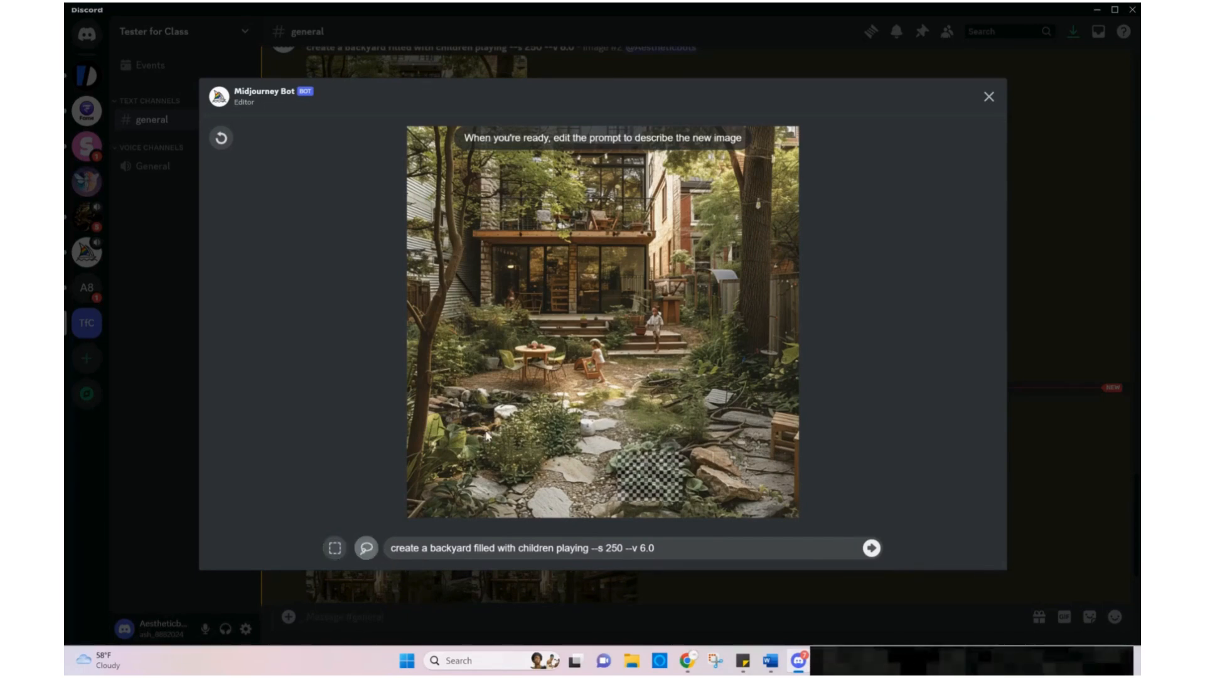
{"action": "mouse_move", "coordinate": [503, 478]}
{"action": "left_mouse_down"}
{"action": "mouse_move", "coordinate": [573, 428]}
{"action": "mouse_move", "coordinate": [573, 409]}
{"action": "mouse_move", "coordinate": [551, 397]}
{"action": "mouse_move", "coordinate": [521, 409]}
{"action": "left_mouse_up"}
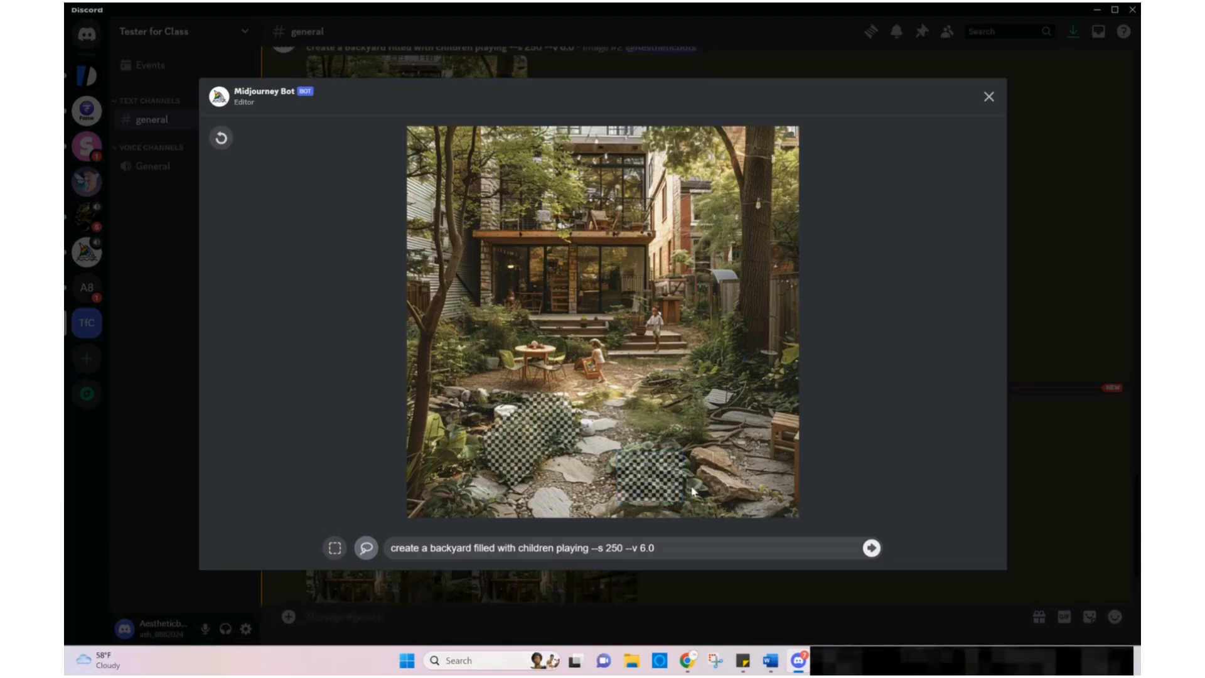
{"action": "mouse_move", "coordinate": [705, 480]}
{"action": "left_mouse_down"}
{"action": "mouse_move", "coordinate": [677, 448]}
{"action": "mouse_move", "coordinate": [610, 465]}
{"action": "left_mouse_up"}
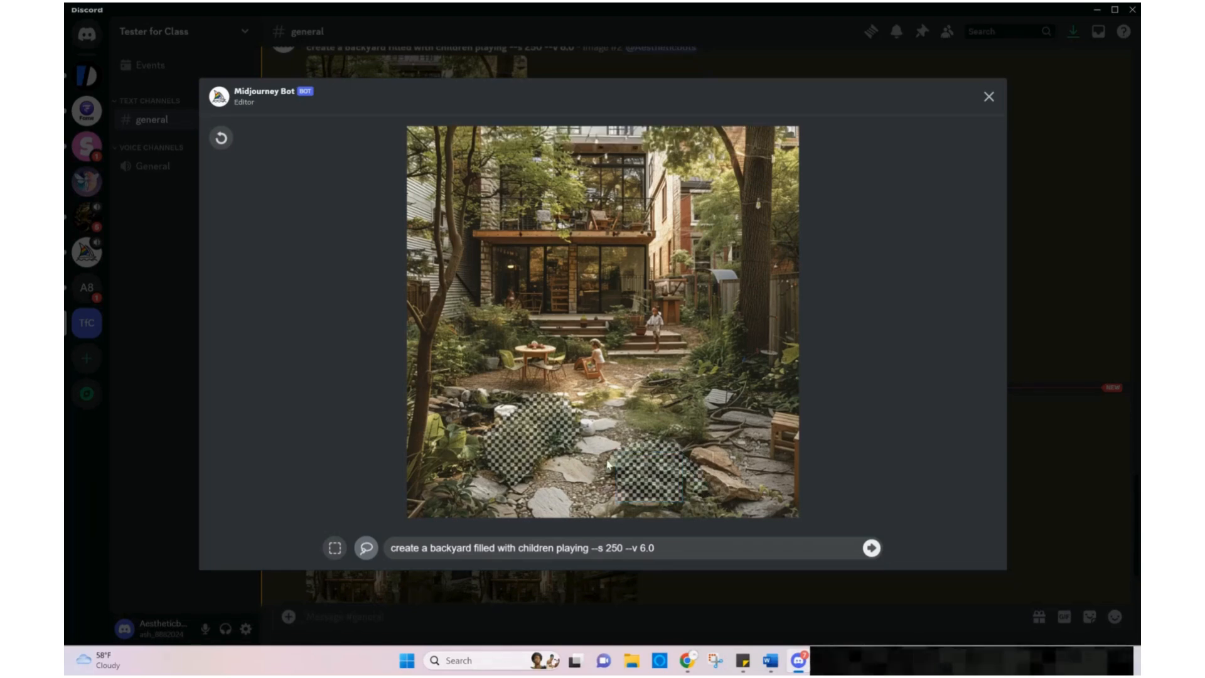
Add "with white daffodils" to the region-vary prompt before the parameters and submit it
{"action": "left_click", "coordinate": [589, 548]}
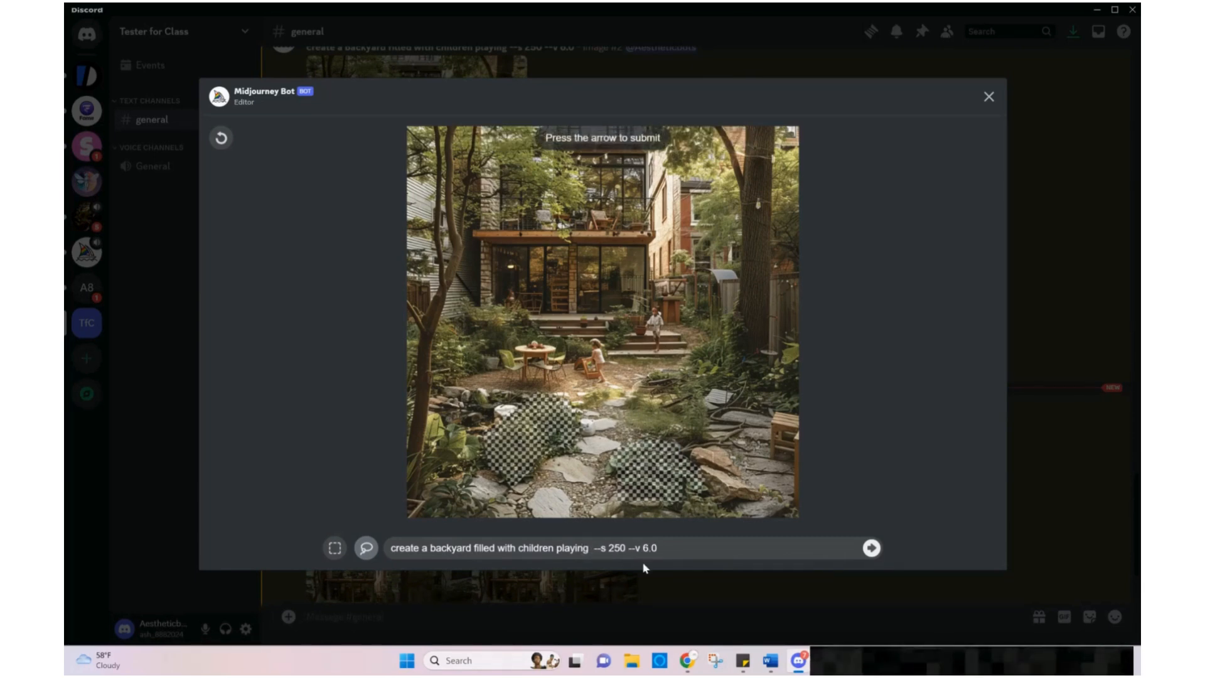
{"action": "type", "text": "with "}
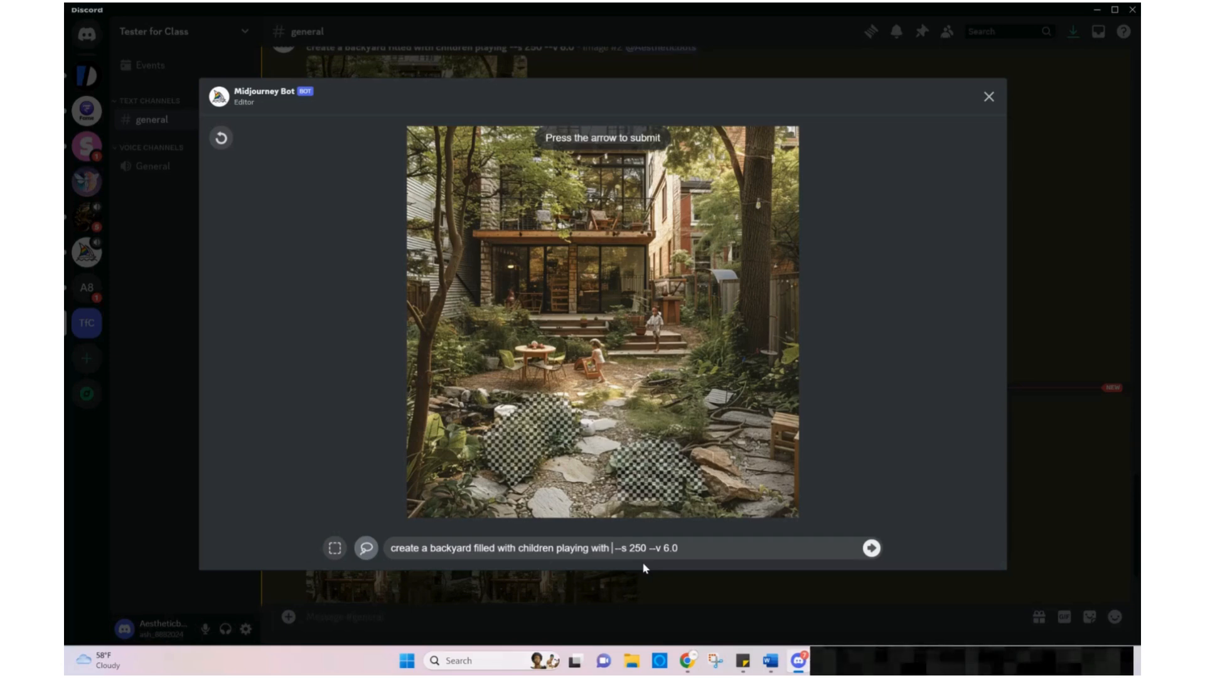
{"action": "type", "text": "whi "}
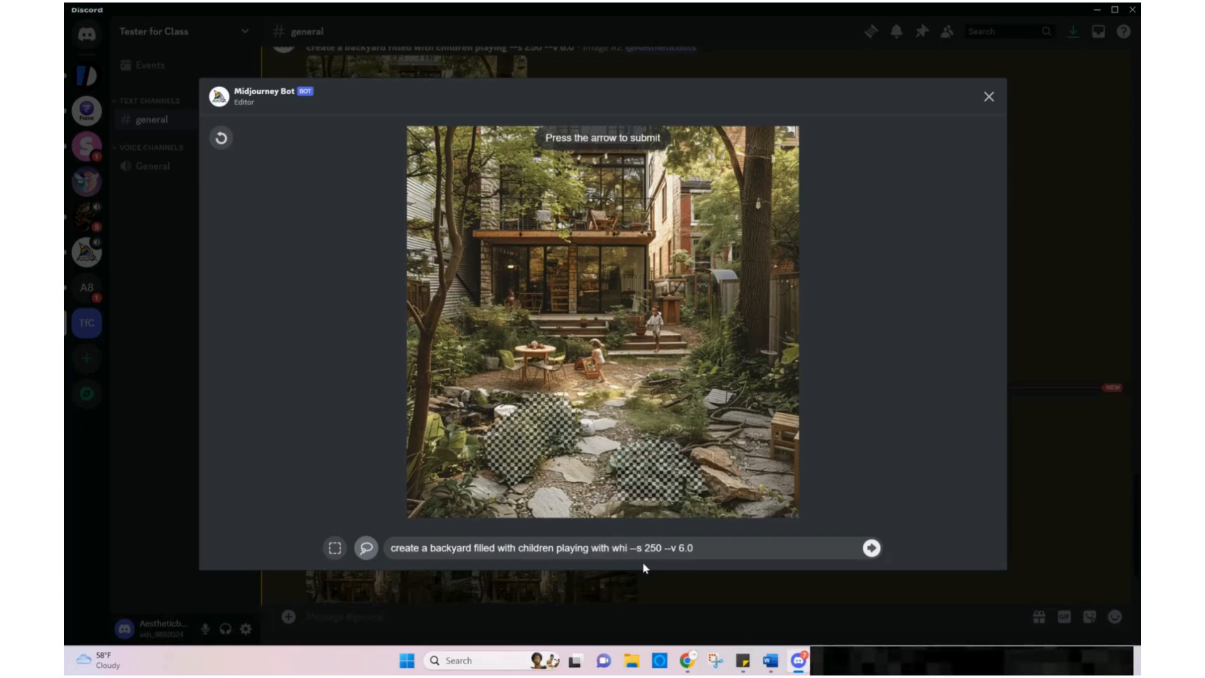
{"action": "type", "text": "te da"}
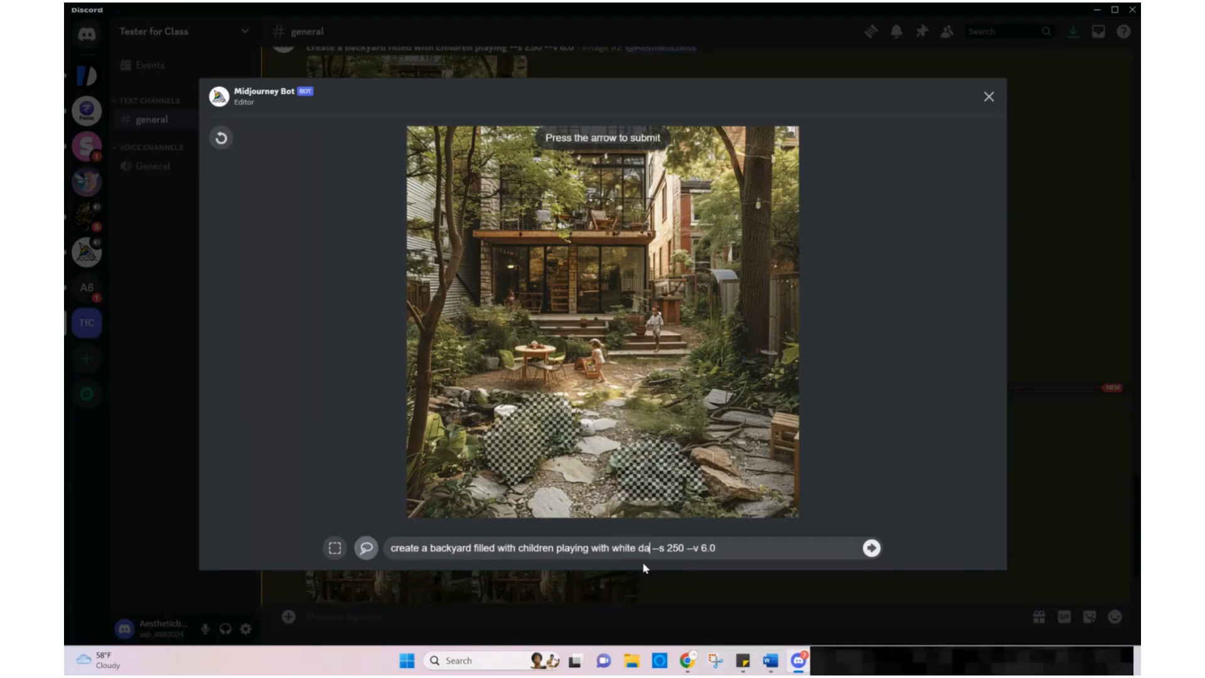
{"action": "type", "text": "ffo"}
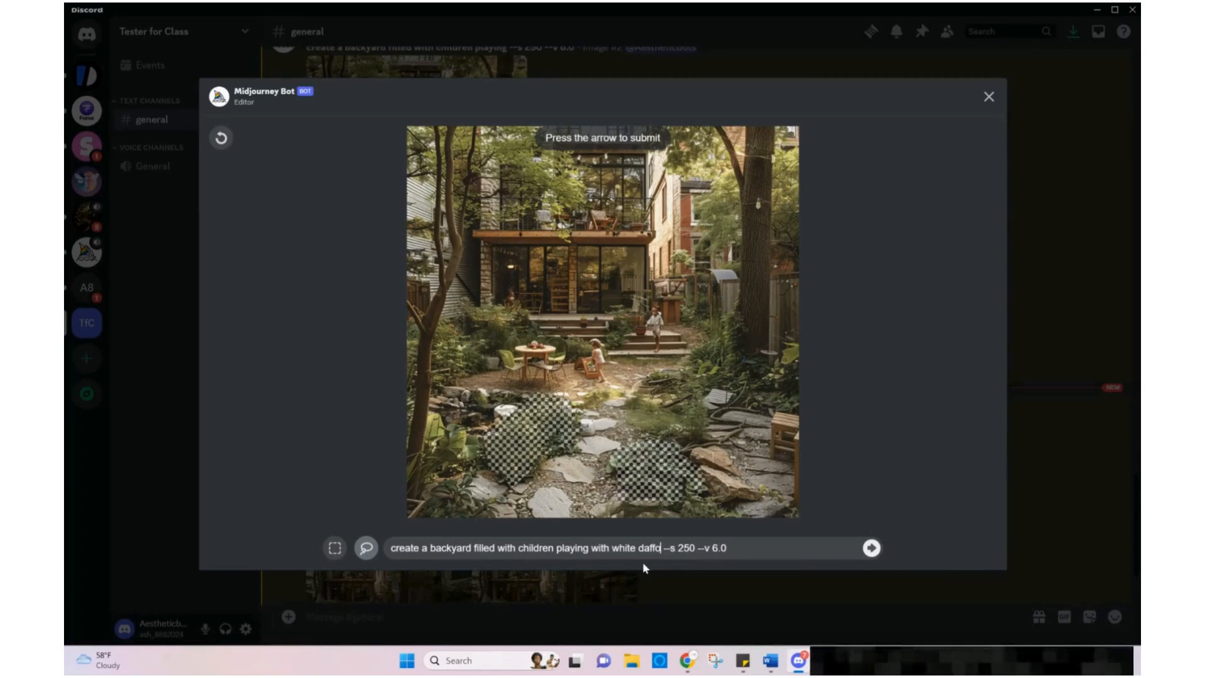
{"action": "type", "text": "dil"}
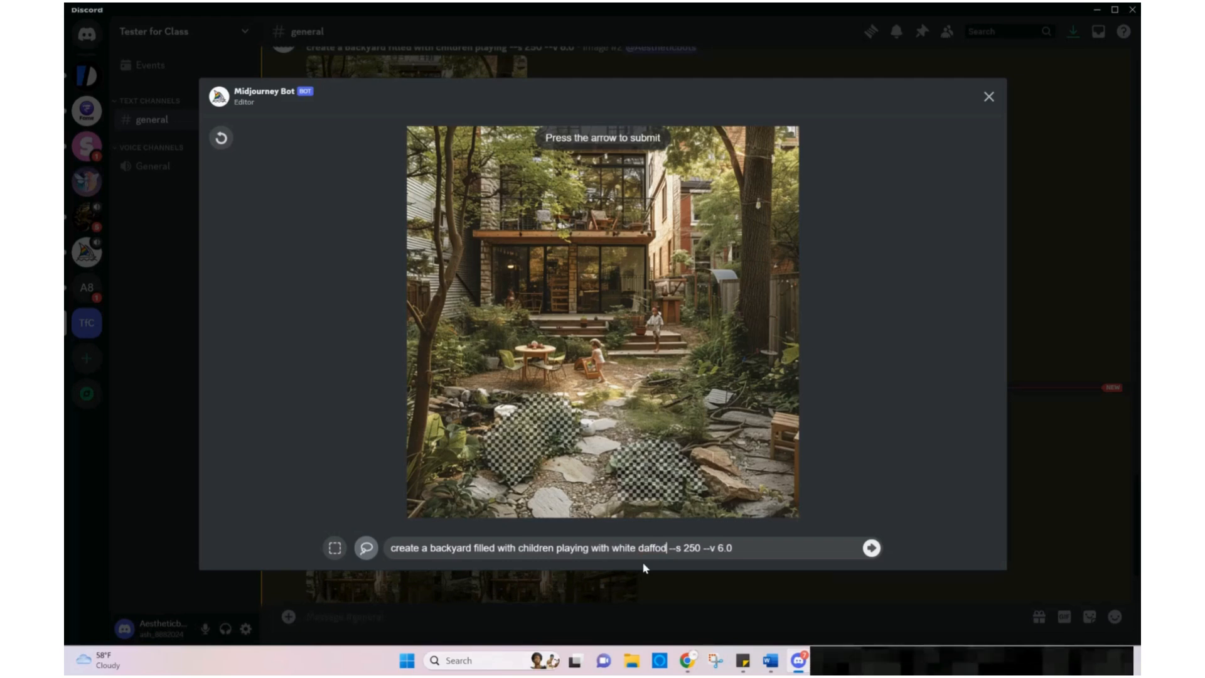
{"action": "type", "text": "s"}
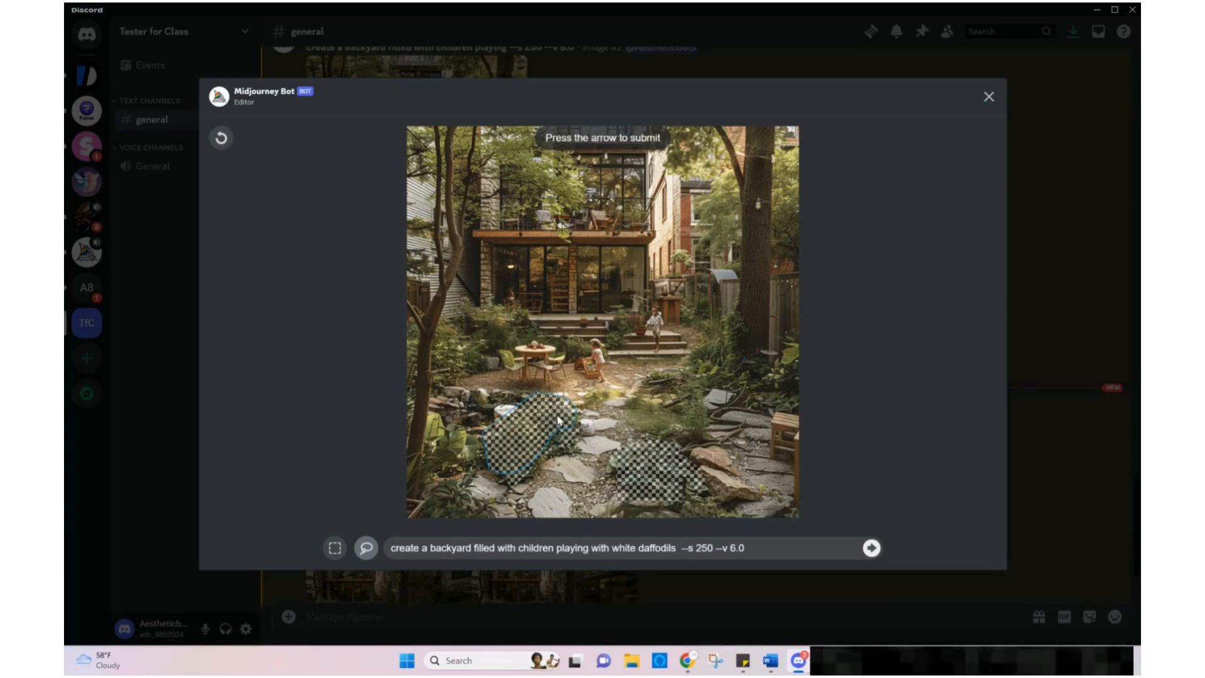
{"action": "left_click", "coordinate": [871, 550]}
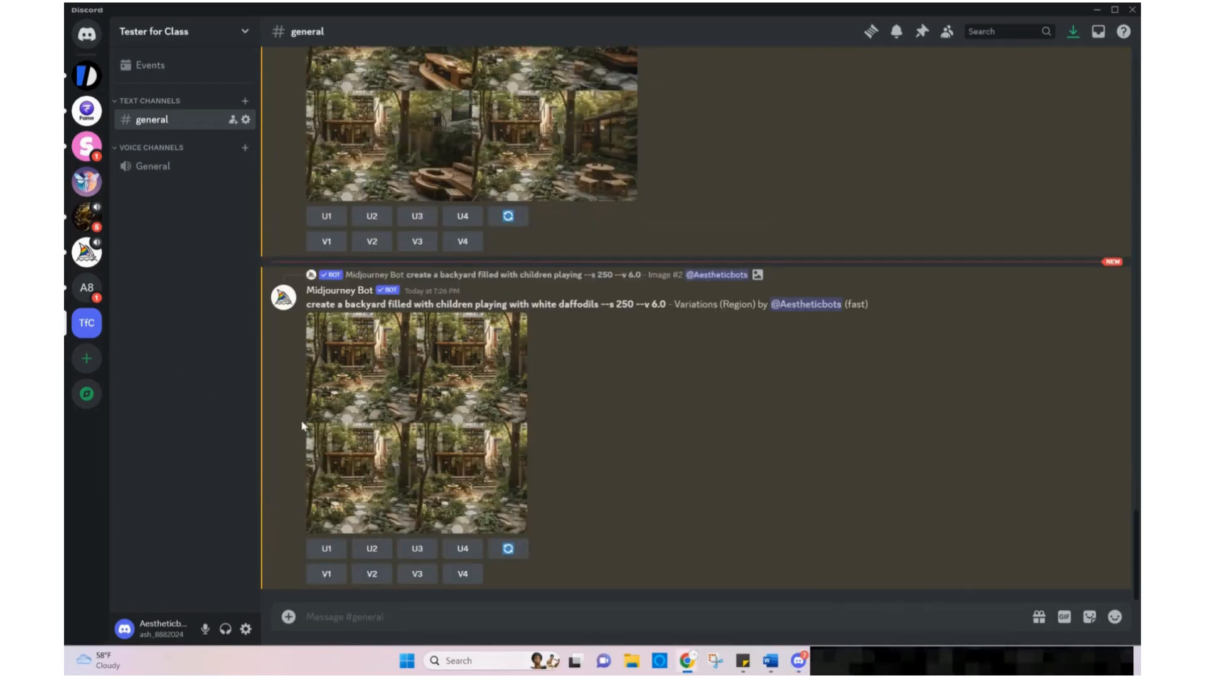
Examine the region-varied daffodils grid enlarged in the browser, zooming into the flower areas
{"action": "scroll", "coordinate": [367, 350], "scroll_direction": "up", "scroll_amount": 3}
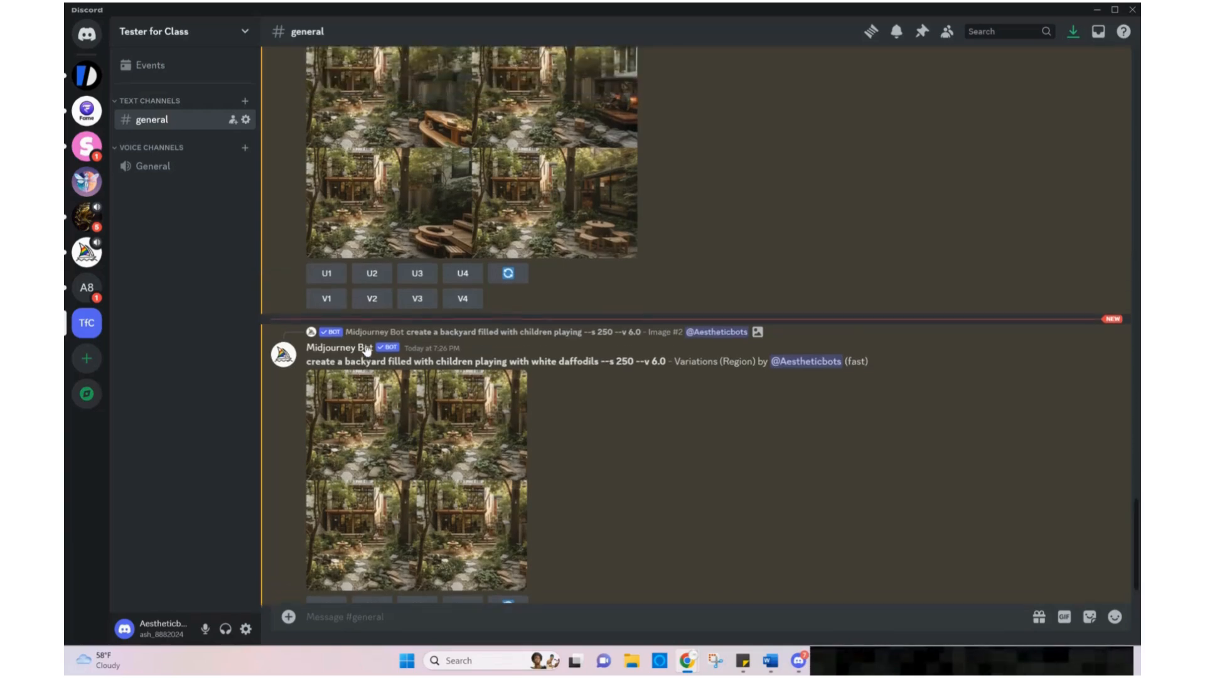
{"action": "scroll", "coordinate": [367, 351], "scroll_direction": "down", "scroll_amount": 3}
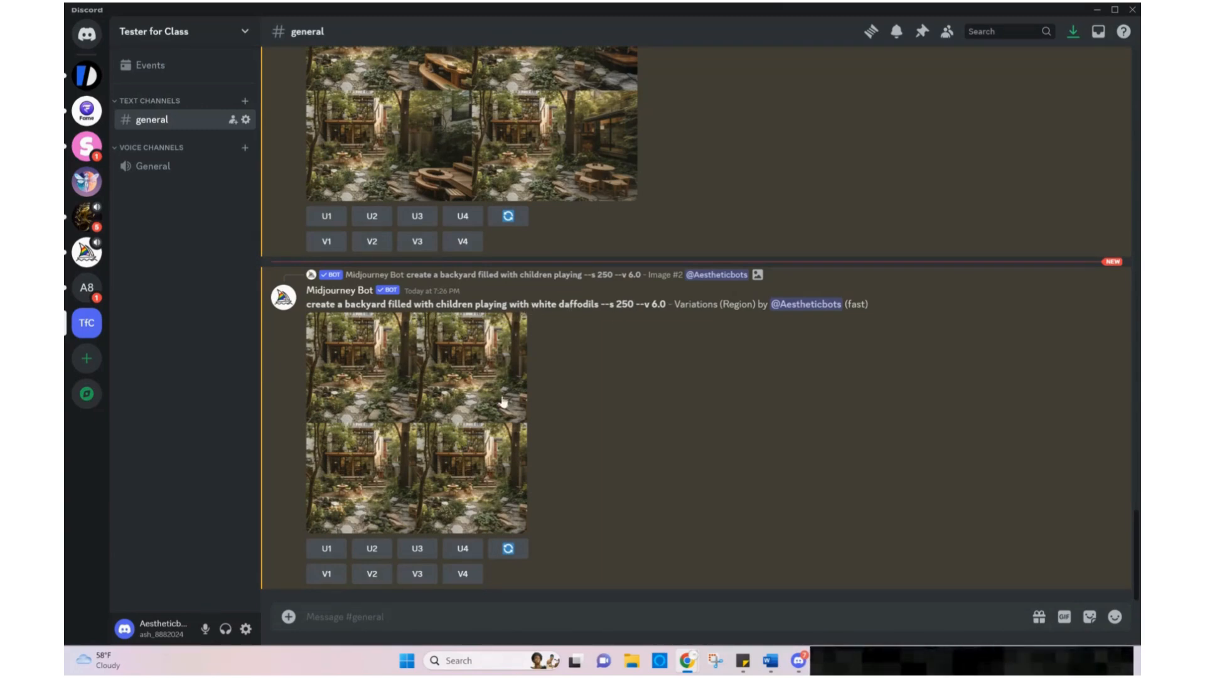
{"action": "left_click", "coordinate": [470, 421]}
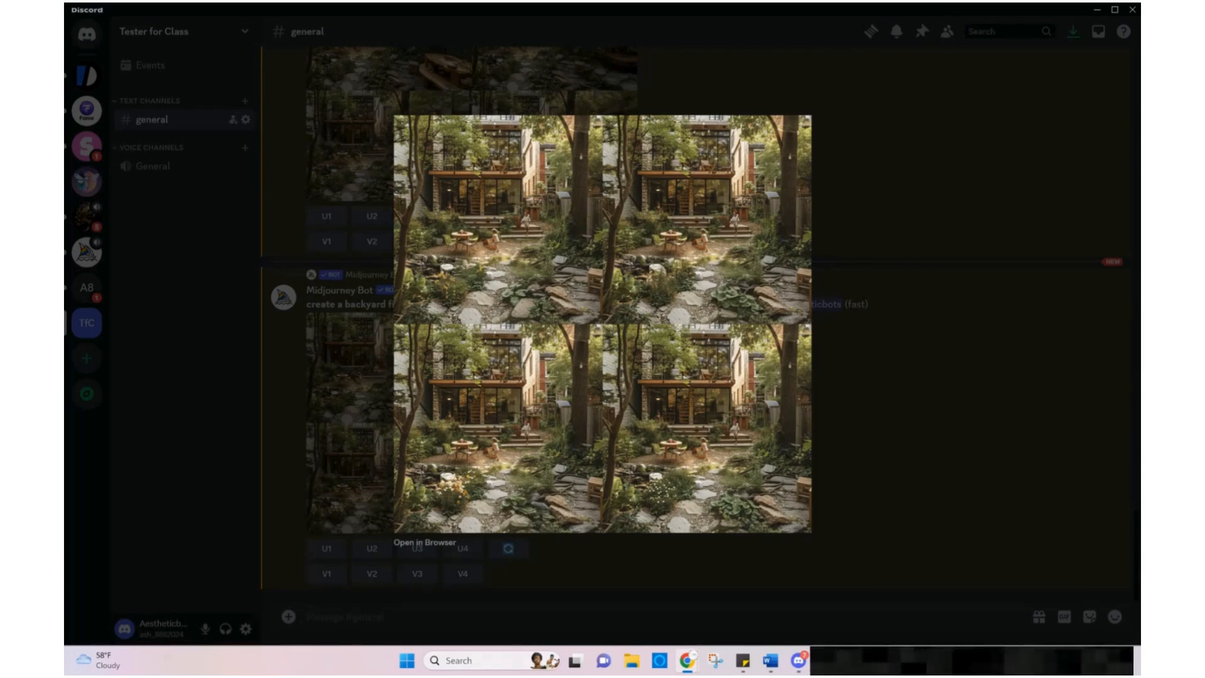
{"action": "left_click_drag", "start_coordinate": [1140, 251], "coordinate": [704, 46]}
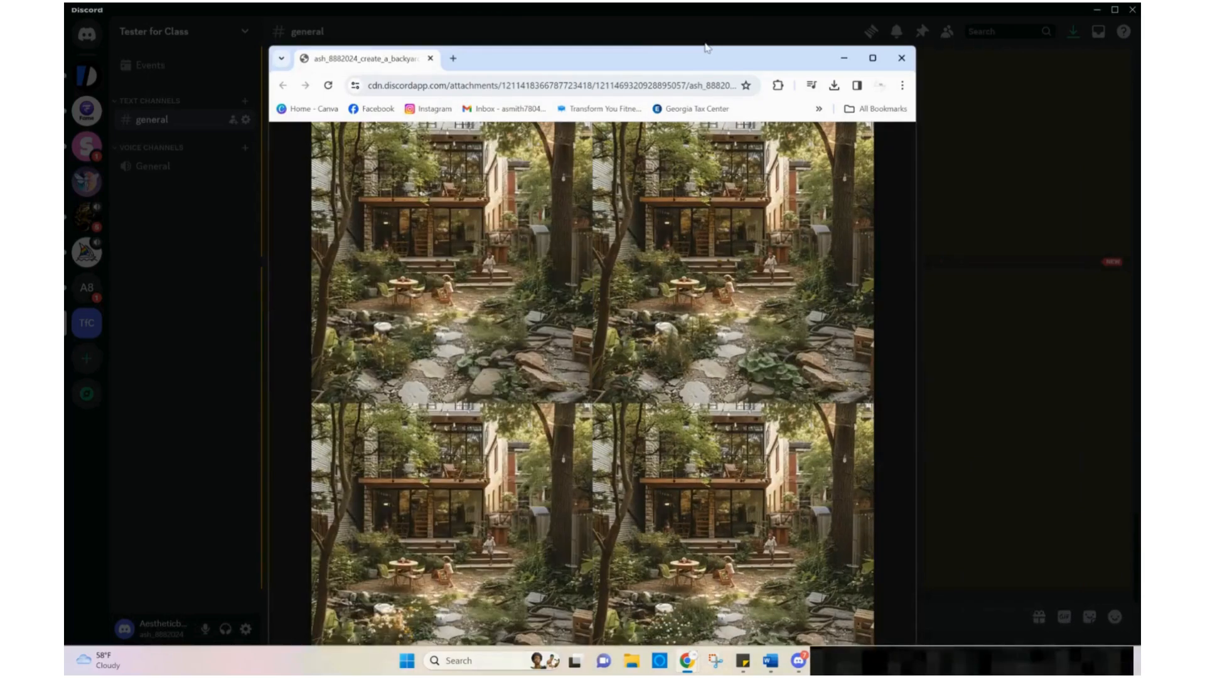
{"action": "left_click", "coordinate": [875, 56]}
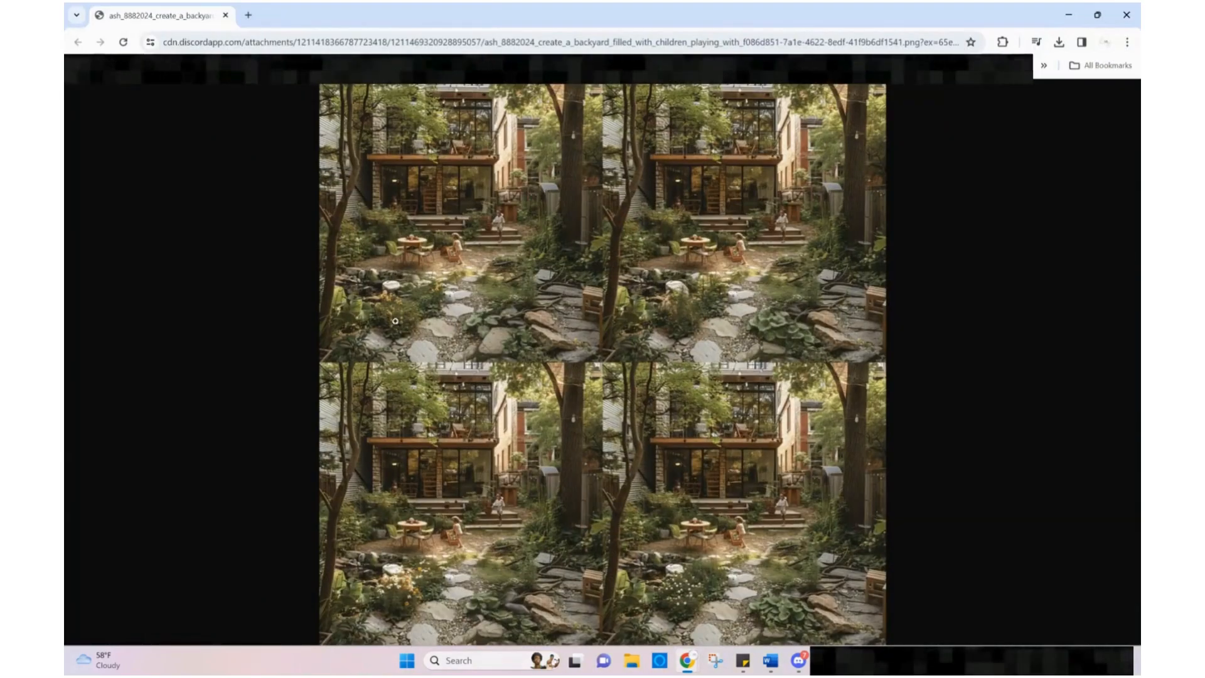
{"action": "left_click", "coordinate": [367, 326]}
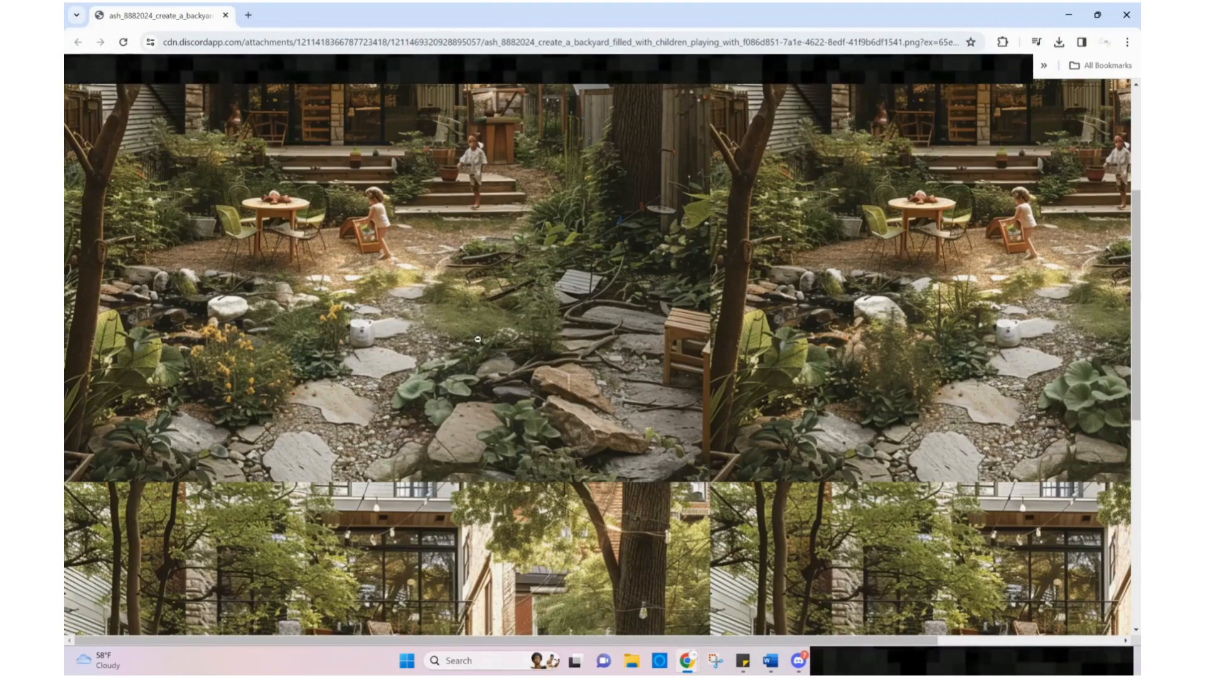
{"action": "scroll", "coordinate": [439, 344], "scroll_direction": "down", "scroll_amount": 3}
{"action": "scroll", "coordinate": [478, 340], "scroll_direction": "down", "scroll_amount": 5}
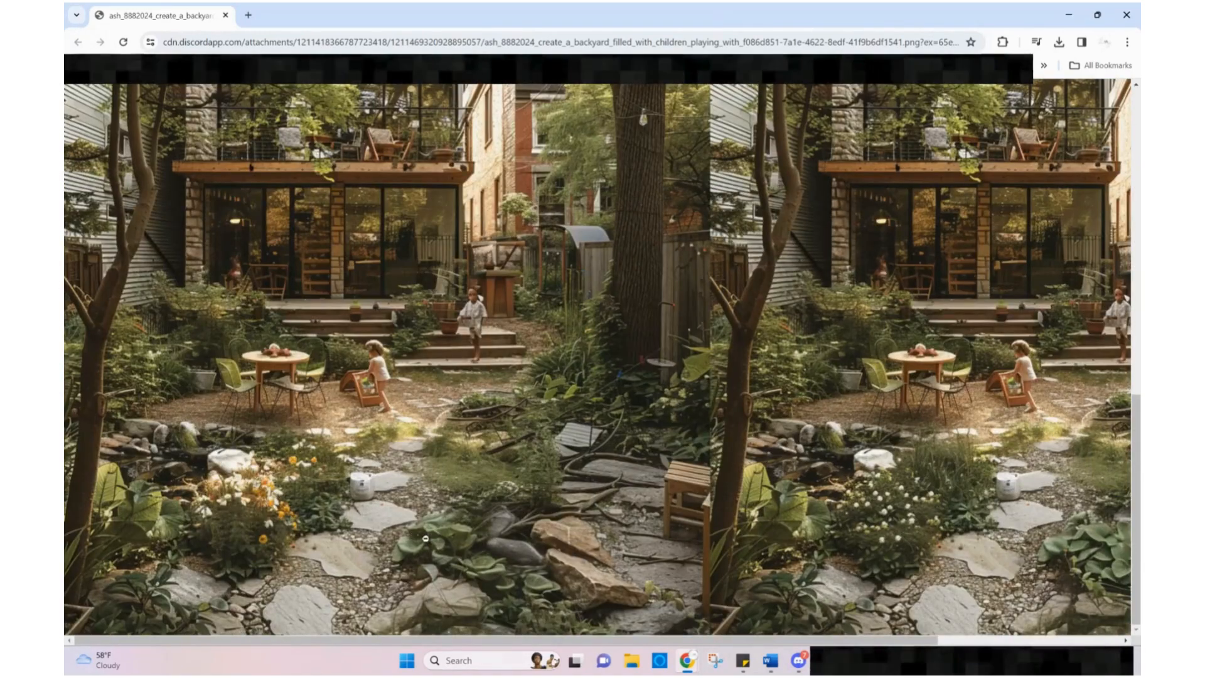
{"action": "left_click", "coordinate": [882, 506]}
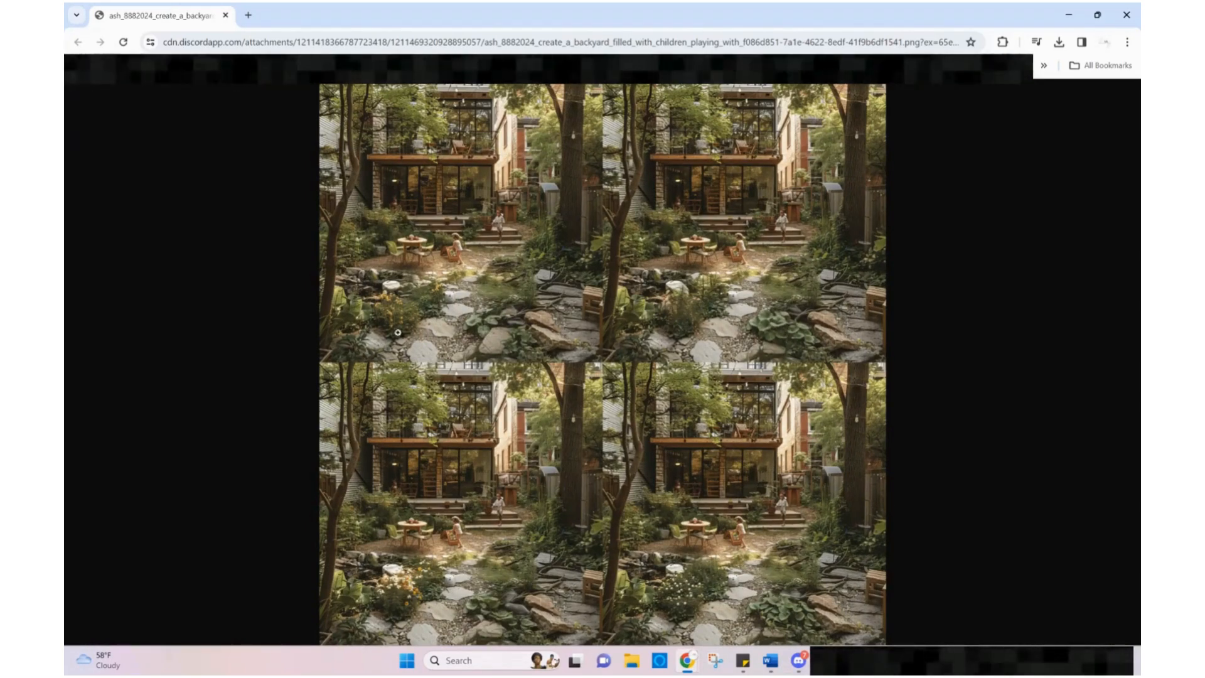
{"action": "left_click", "coordinate": [404, 605]}
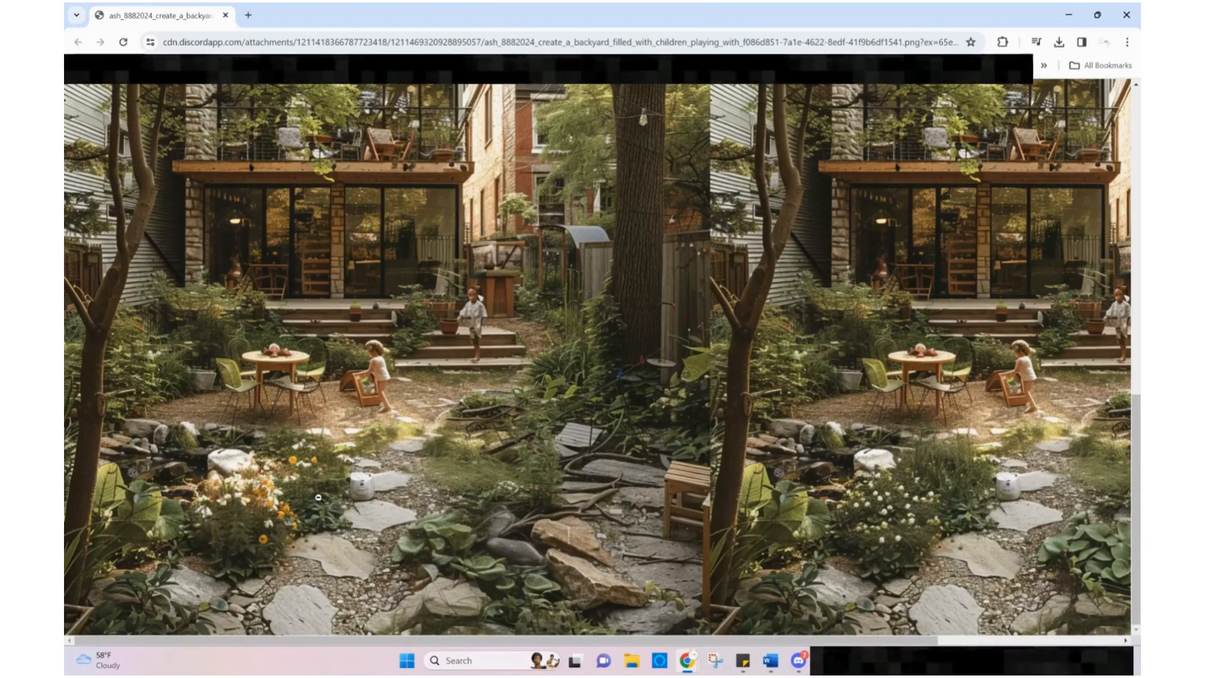
{"action": "left_click", "coordinate": [443, 488]}
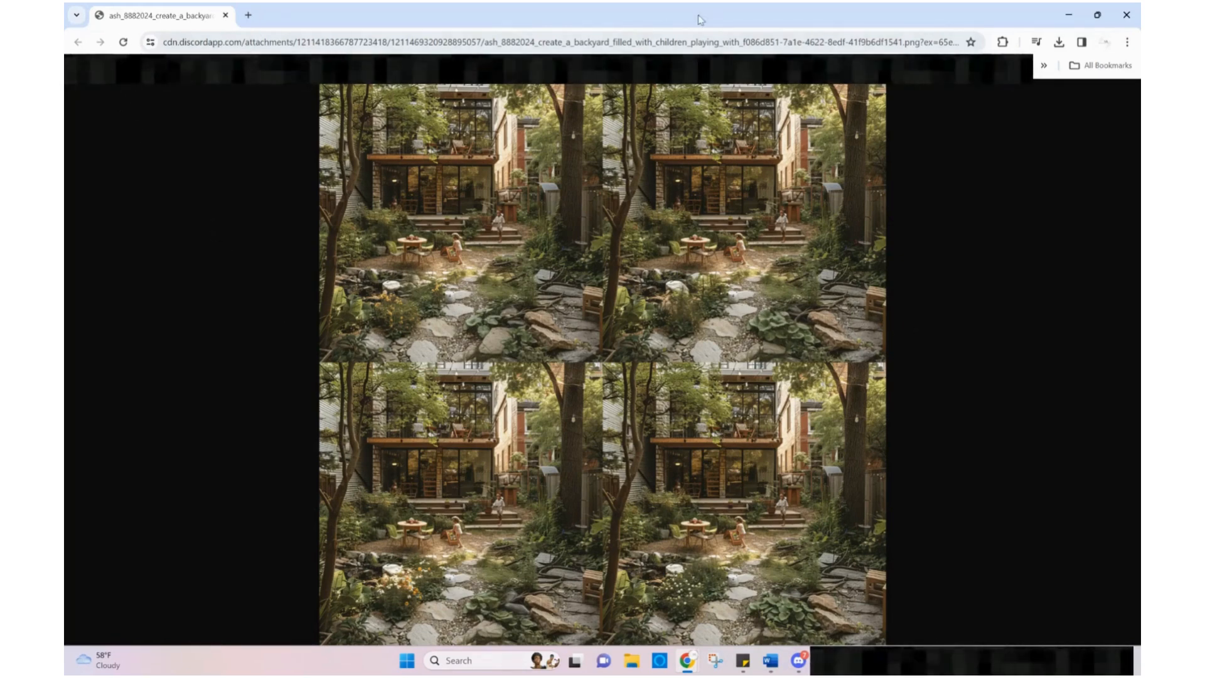
{"action": "left_click", "coordinate": [1069, 14]}
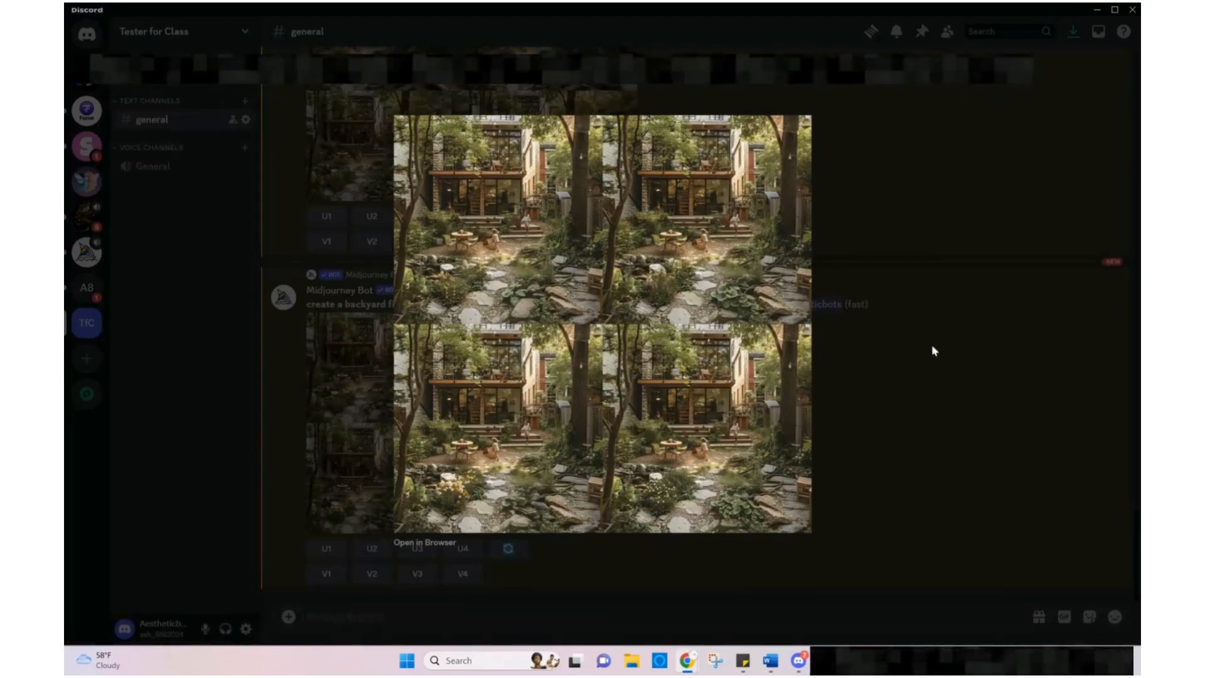
{"action": "left_click", "coordinate": [913, 408]}
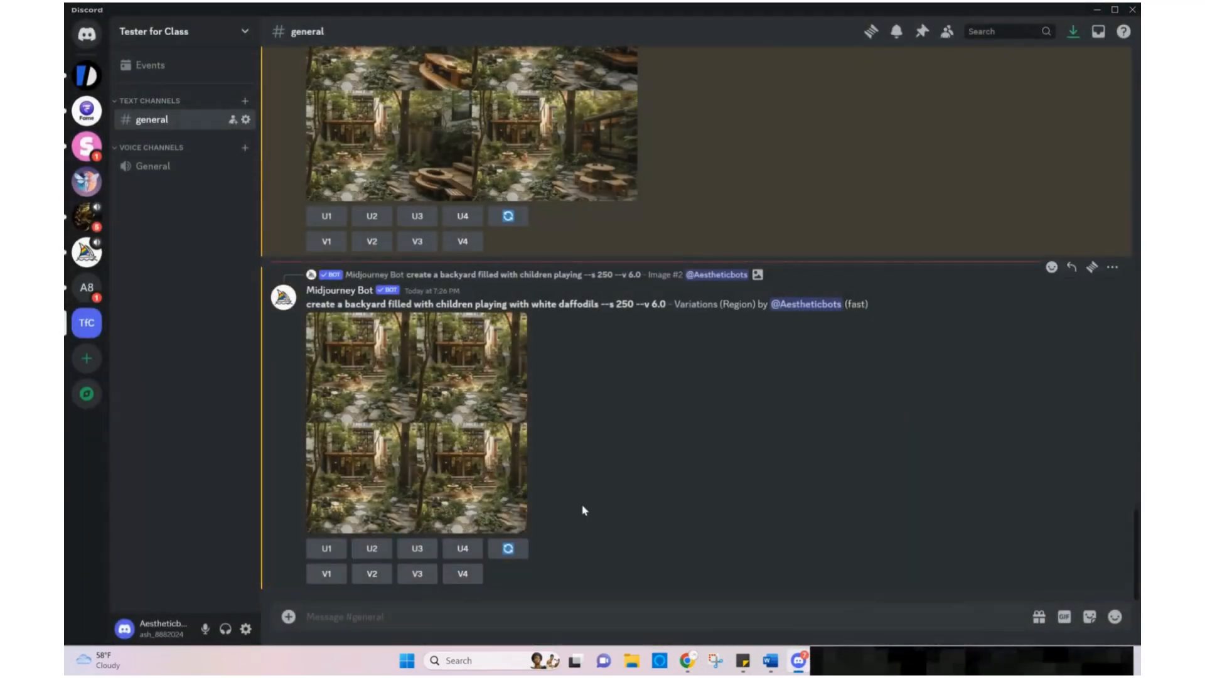
Review the earlier upscaled, panned and strong-variation results in the channel, returning to the latest grid
{"action": "scroll", "coordinate": [584, 509], "scroll_direction": "up", "scroll_amount": 5}
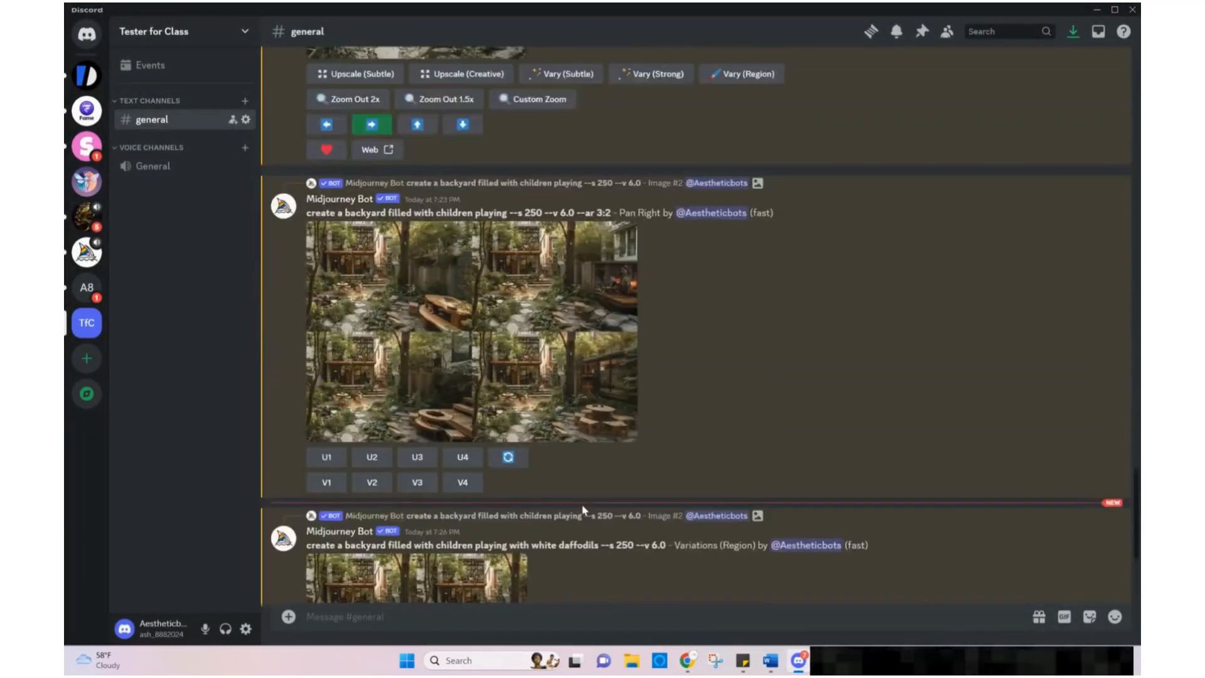
{"action": "scroll", "coordinate": [584, 509], "scroll_direction": "up", "scroll_amount": 5}
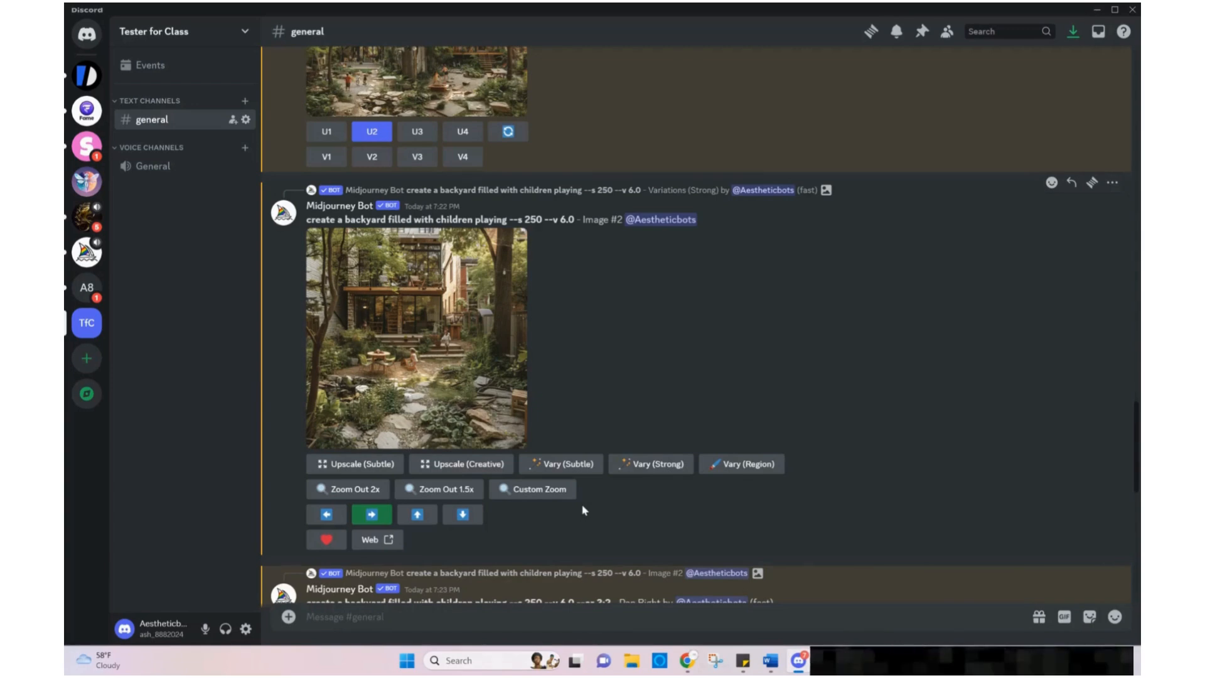
{"action": "scroll", "coordinate": [584, 509], "scroll_direction": "up", "scroll_amount": 5}
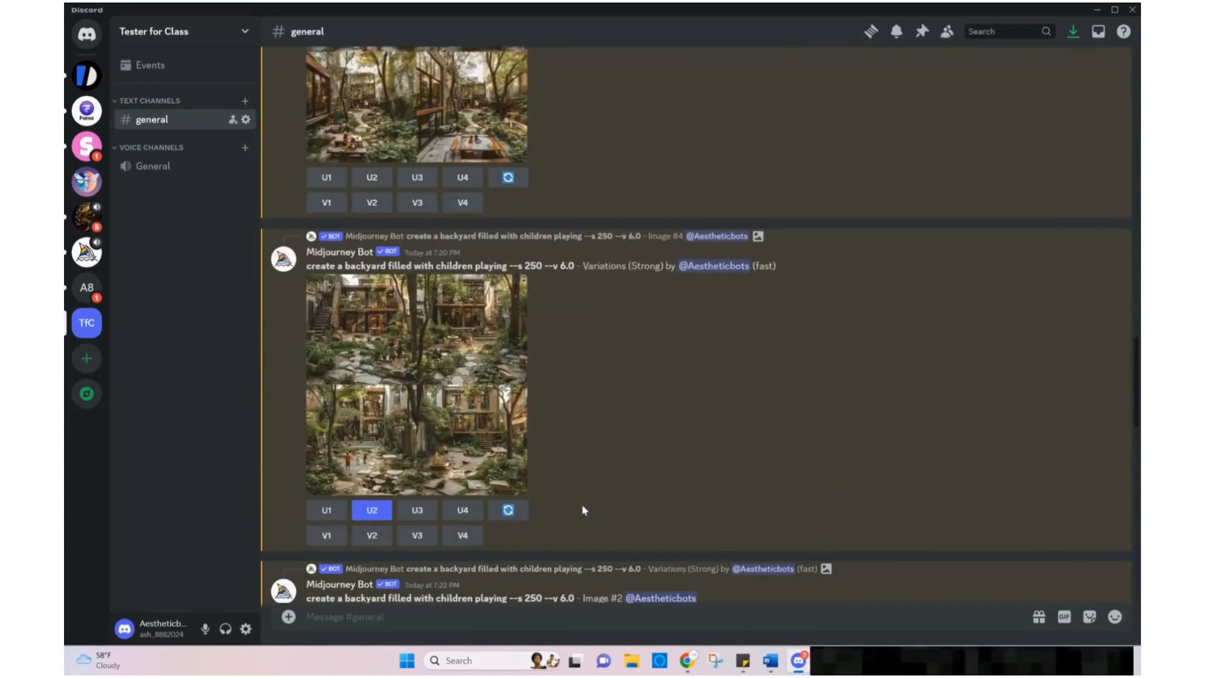
{"action": "scroll", "coordinate": [583, 510], "scroll_direction": "down", "scroll_amount": 7}
{"action": "scroll", "coordinate": [584, 509], "scroll_direction": "down", "scroll_amount": 7}
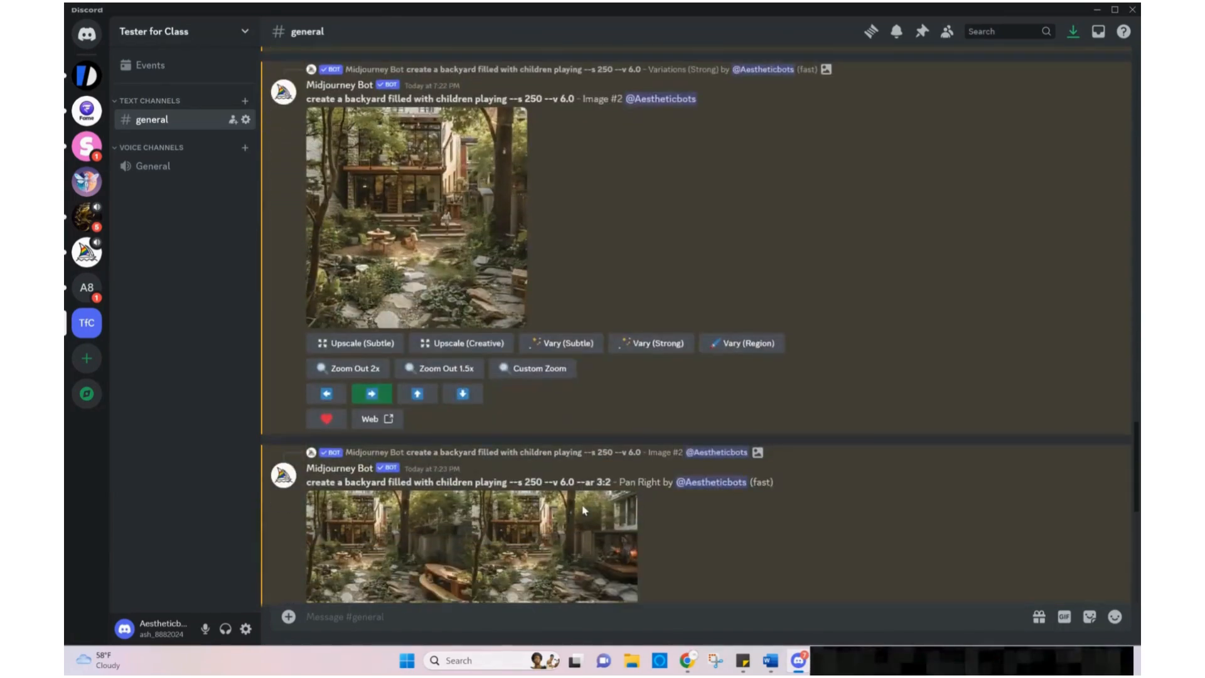
{"action": "scroll", "coordinate": [583, 509], "scroll_direction": "down", "scroll_amount": 2}
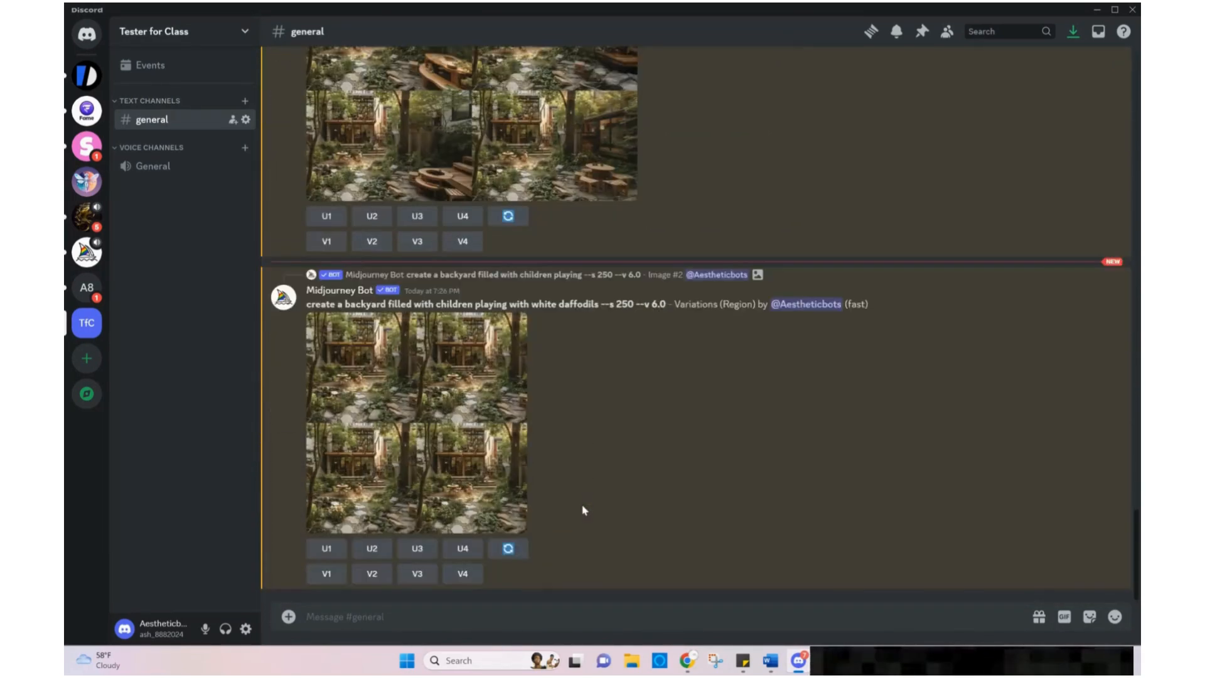